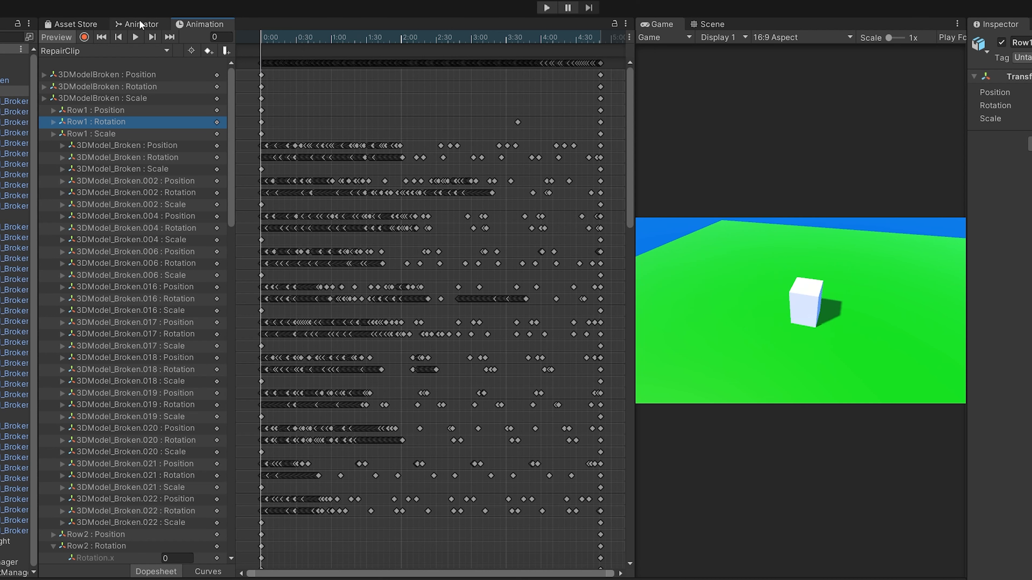
Preview RepairClip, and run the scene to check how the fragments move with the Row1 rotation.
{"action": "left_click", "coordinate": [135, 37]}
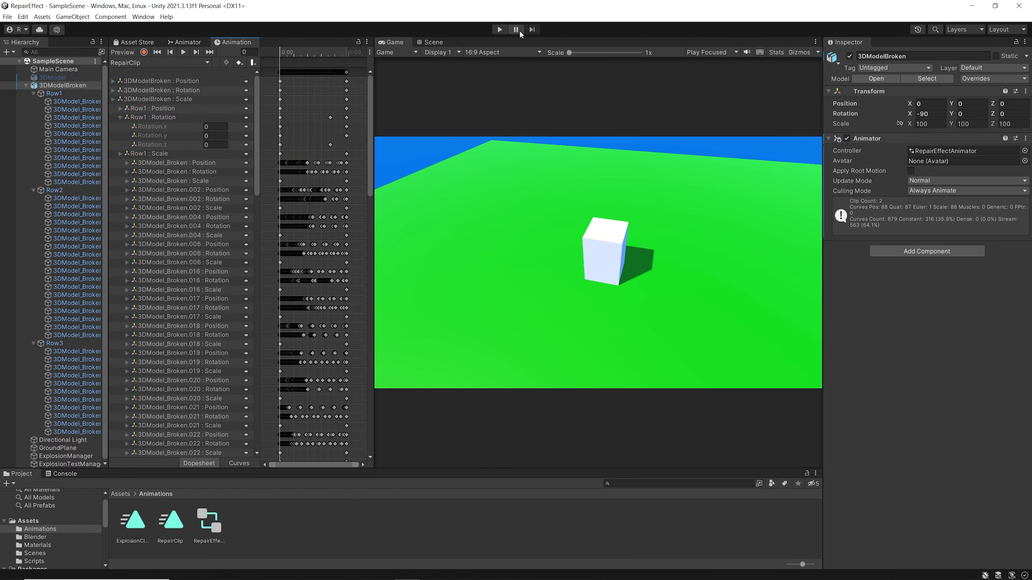
{"action": "left_click", "coordinate": [546, 7]}
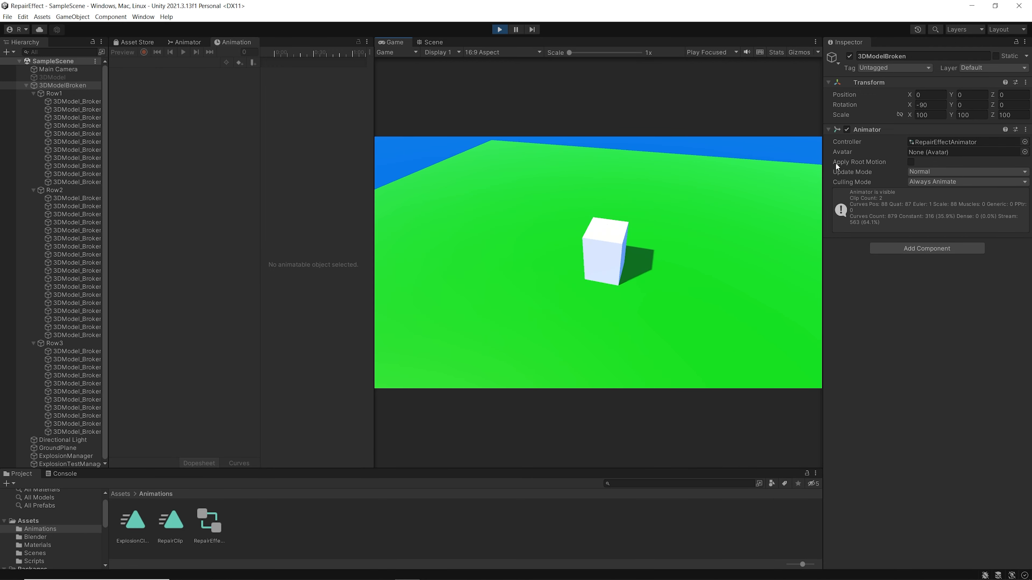
{"action": "left_click", "coordinate": [499, 29]}
Key Row2's and Row3's Z rotation at 360 on frame 220 in RepairClip, and play-test the scene.
{"action": "left_click_drag", "start_coordinate": [374, 119], "coordinate": [604, 120]}
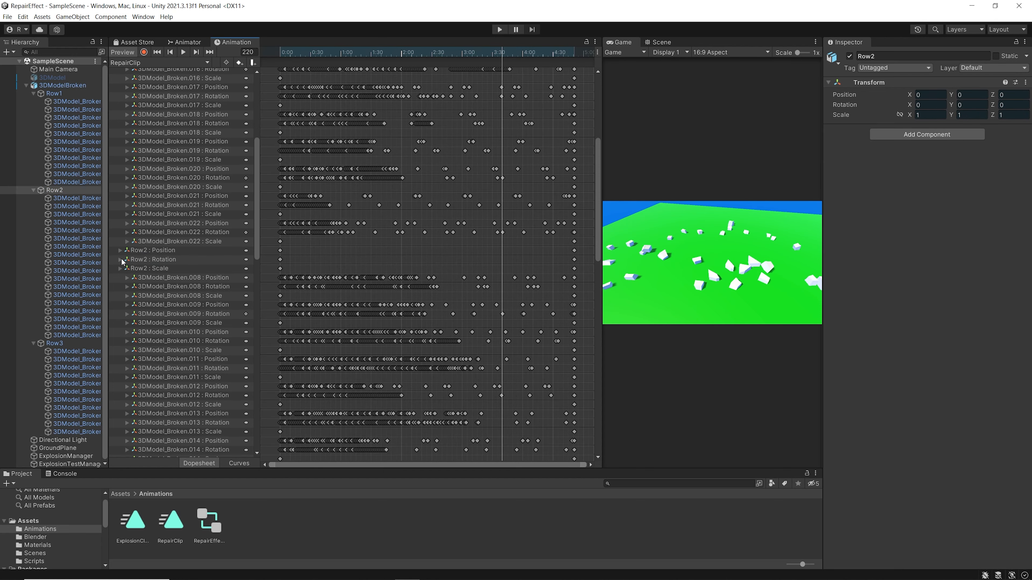
{"action": "left_click", "coordinate": [120, 259]}
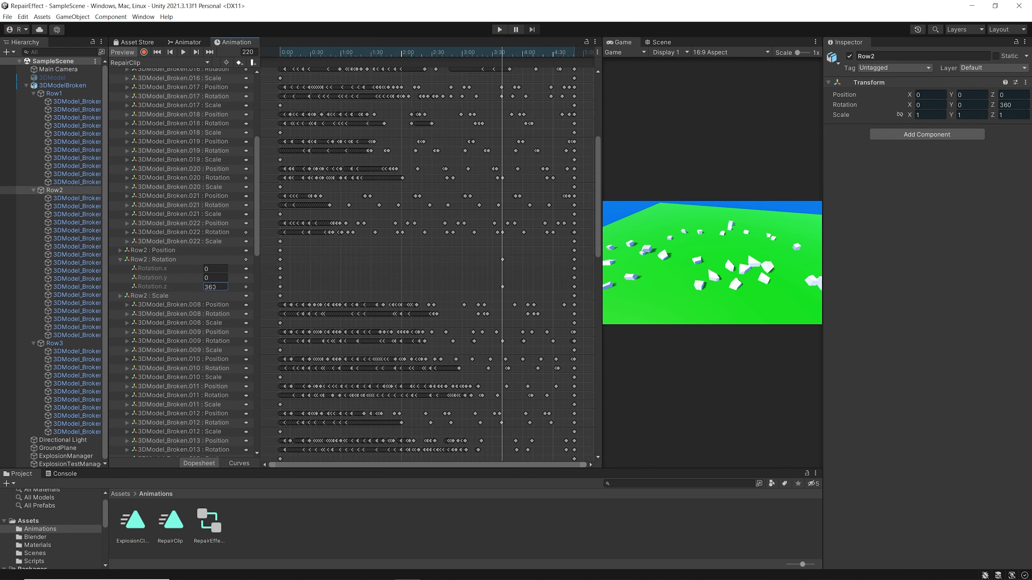
{"action": "scroll", "coordinate": [167, 260], "scroll_direction": "down", "scroll_amount": 10}
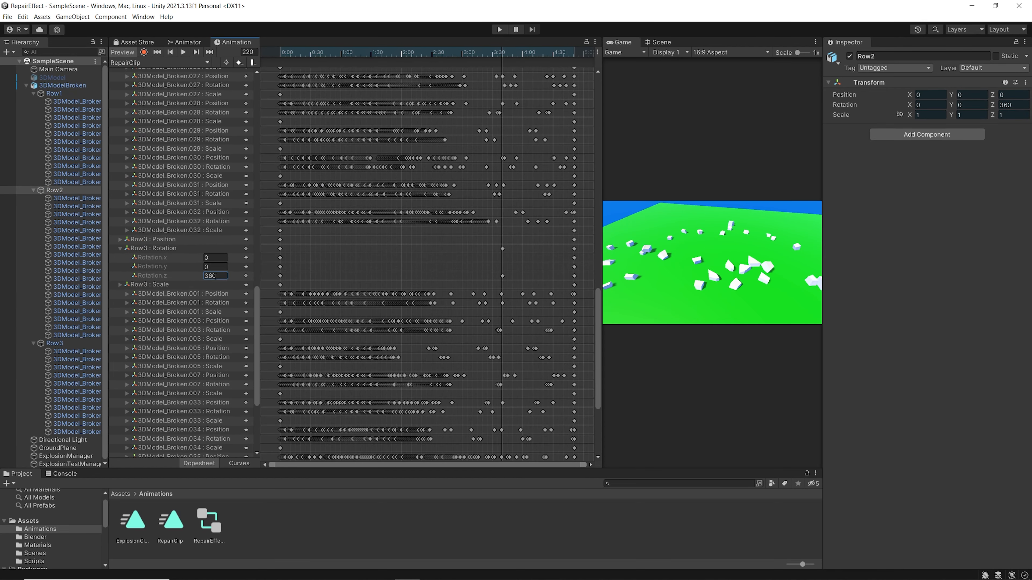
{"action": "left_click", "coordinate": [168, 250]}
{"action": "left_click", "coordinate": [120, 249]}
{"action": "left_click_drag", "start_coordinate": [602, 122], "coordinate": [383, 122]}
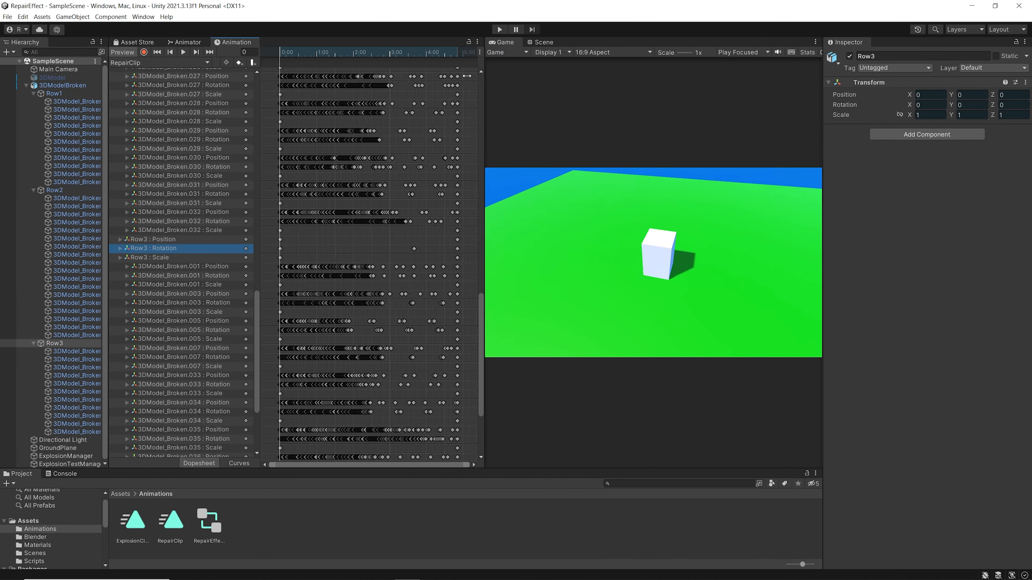
{"action": "left_click", "coordinate": [499, 29]}
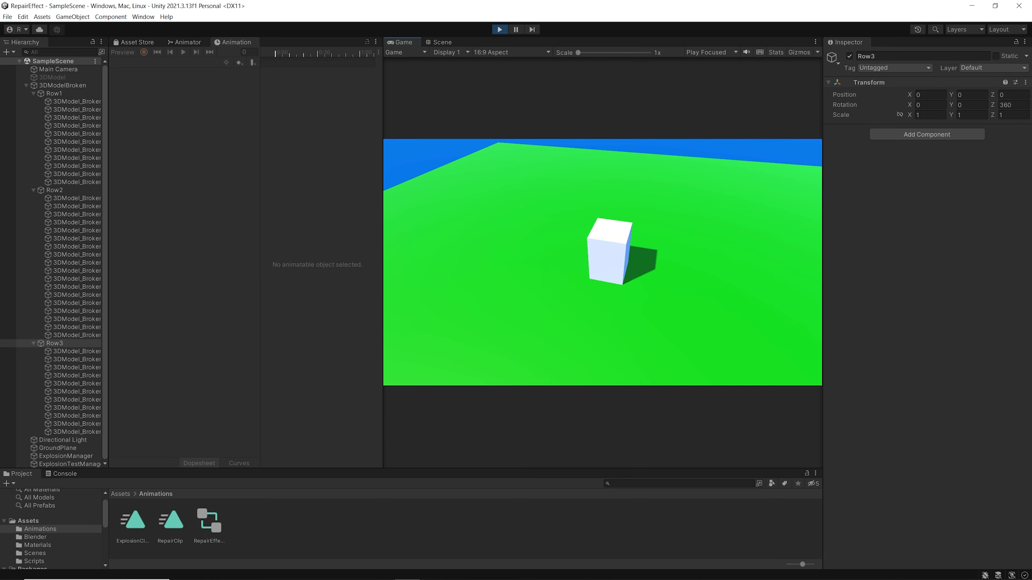
{"action": "left_click", "coordinate": [500, 30]}
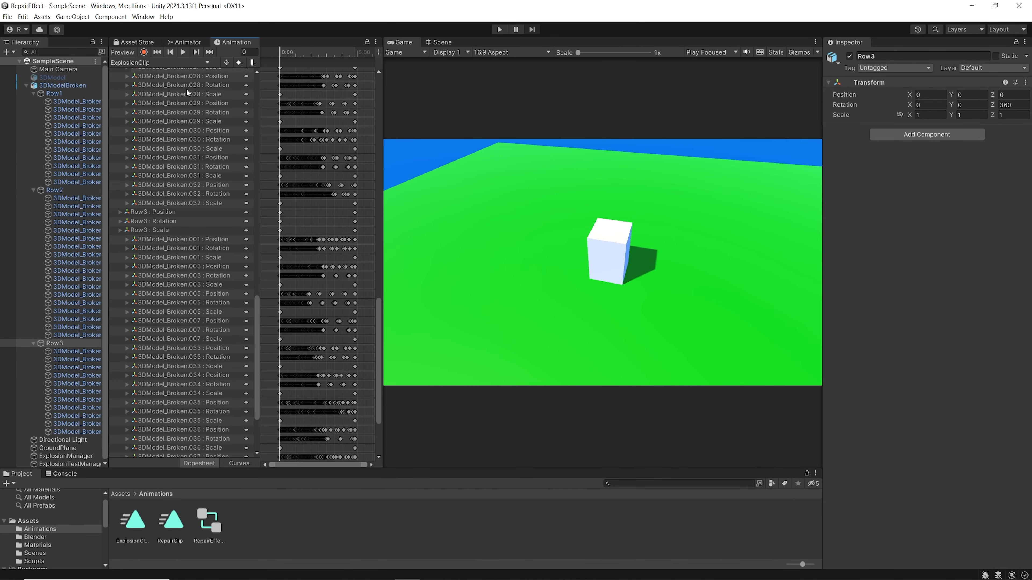
In RepairClip, delay all keyframes of Row1 and its fragments by about one second.
{"action": "left_click_drag", "start_coordinate": [380, 85], "coordinate": [591, 85]}
{"action": "left_click", "coordinate": [159, 62]}
{"action": "left_click", "coordinate": [134, 80]}
{"action": "left_click_drag", "start_coordinate": [505, 50], "coordinate": [570, 135]}
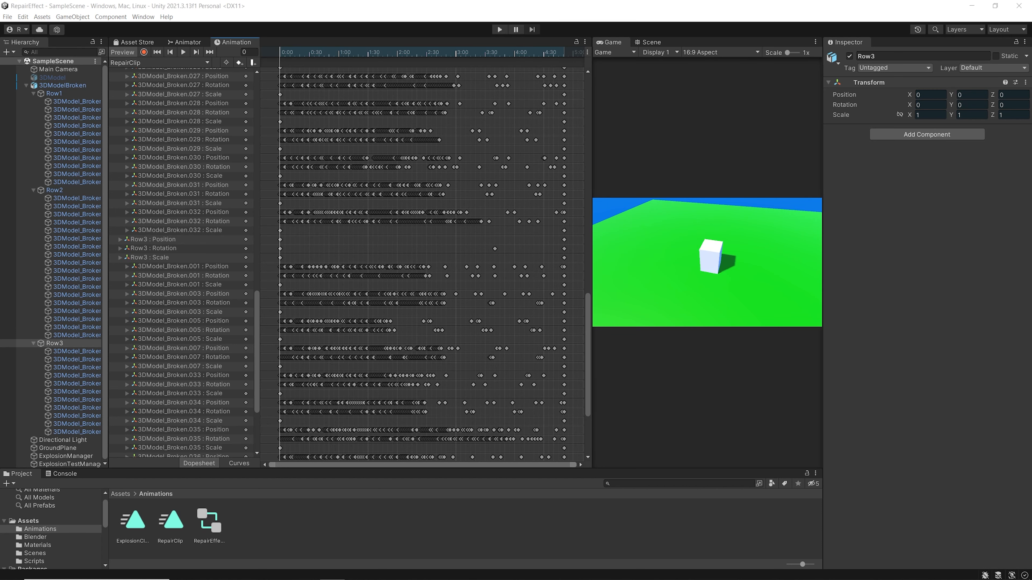
{"action": "left_click_drag", "start_coordinate": [591, 305], "coordinate": [531, 79]}
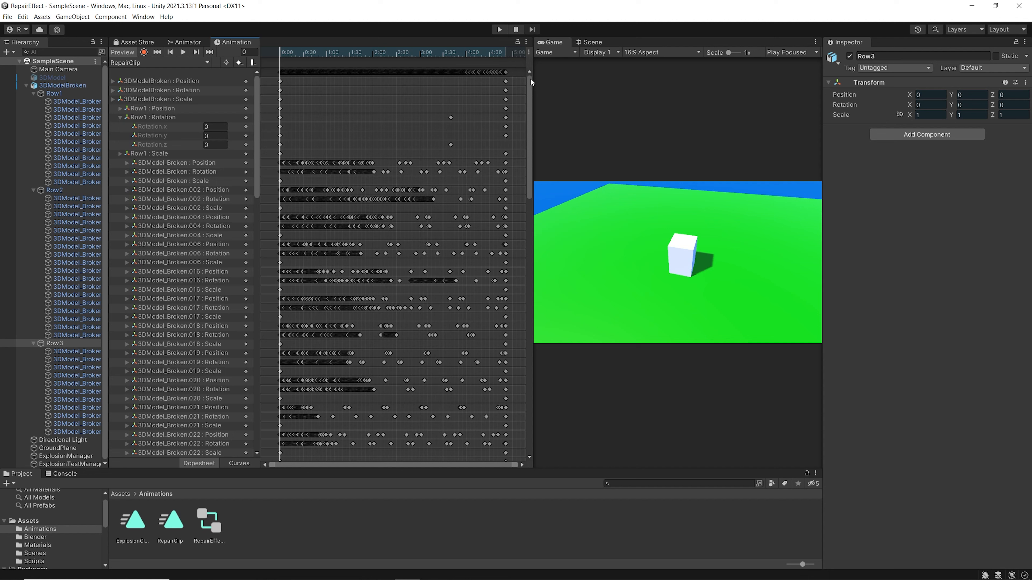
{"action": "left_click", "coordinate": [120, 118]}
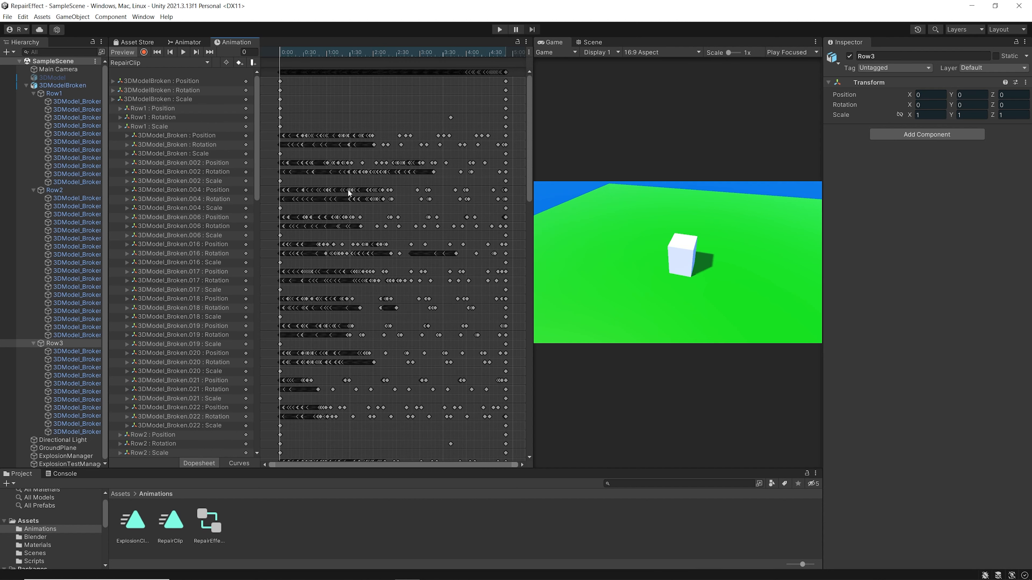
{"action": "scroll", "coordinate": [279, 109], "scroll_direction": "down", "scroll_amount": 1}
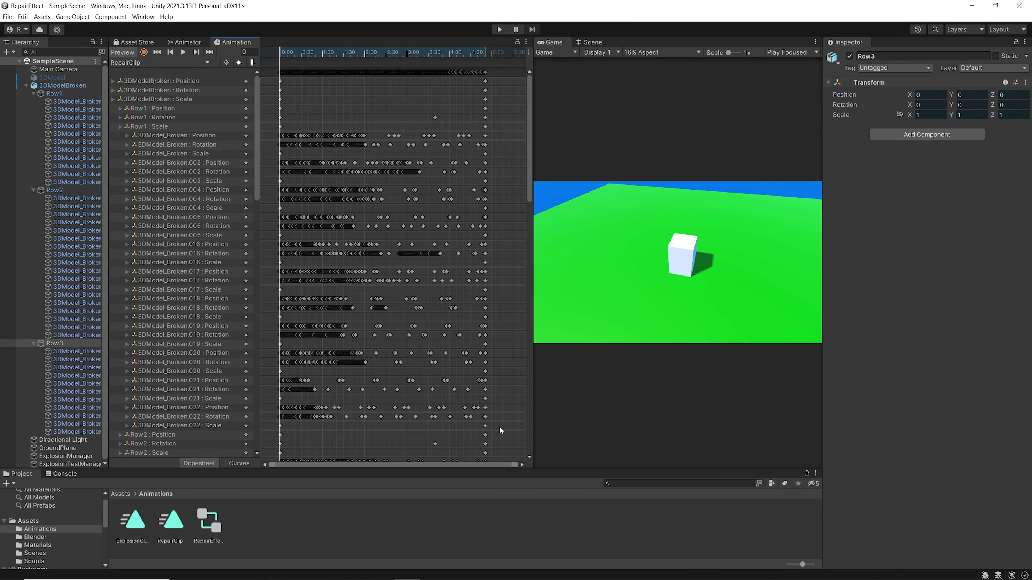
{"action": "left_click_drag", "start_coordinate": [501, 431], "coordinate": [199, 106]}
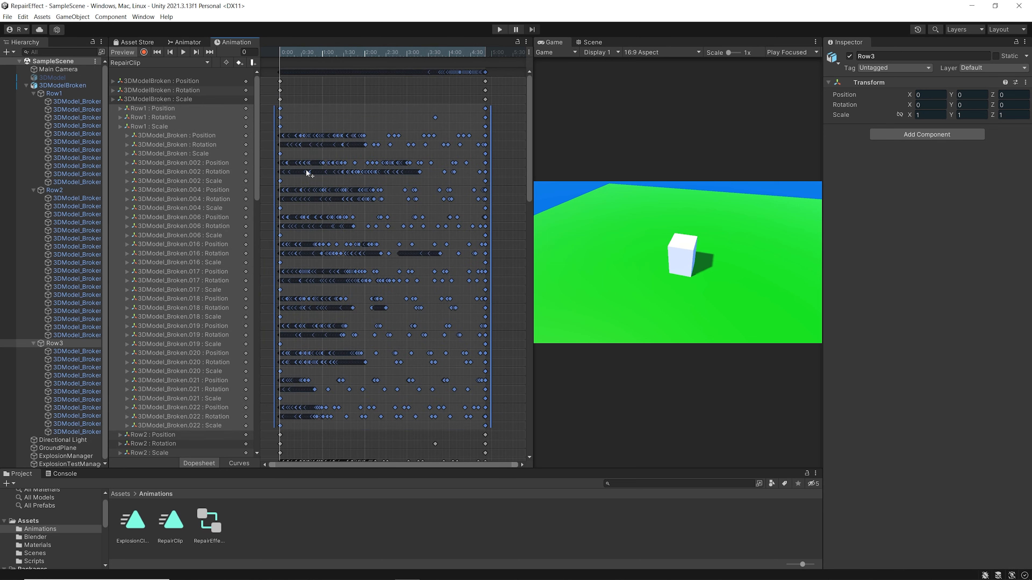
{"action": "left_click_drag", "start_coordinate": [305, 170], "coordinate": [347, 173]}
Delay all keyframes of Row2 and its fragments by about half a second, and play-test the scene.
{"action": "left_click_drag", "start_coordinate": [528, 128], "coordinate": [528, 229]}
{"action": "left_click_drag", "start_coordinate": [267, 99], "coordinate": [530, 457]}
{"action": "left_click_drag", "start_coordinate": [529, 231], "coordinate": [529, 307]}
{"action": "left_click_drag", "start_coordinate": [271, 211], "coordinate": [527, 251]}
{"action": "left_click_drag", "start_coordinate": [359, 238], "coordinate": [379, 239]}
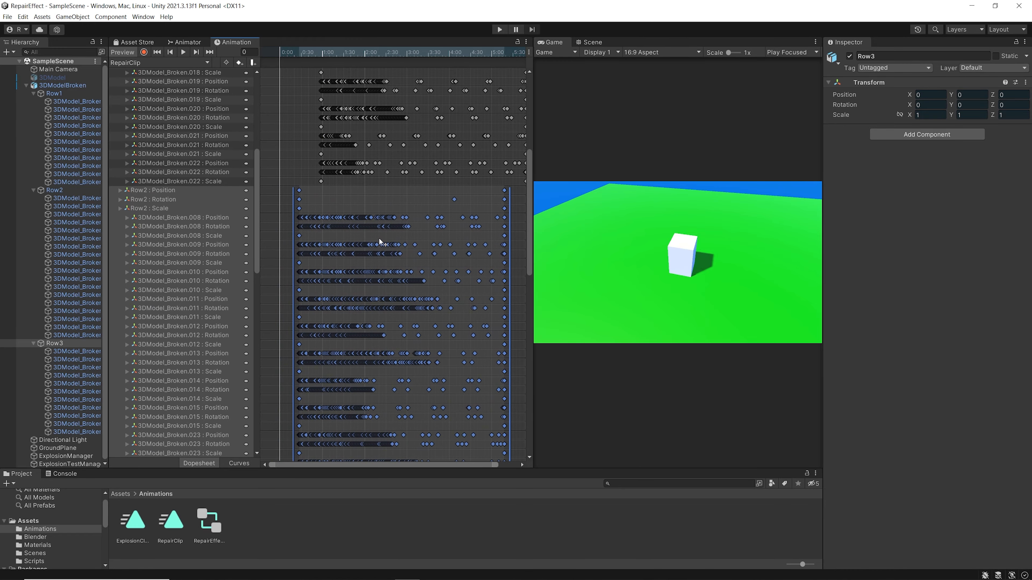
{"action": "left_click", "coordinate": [515, 271]}
{"action": "left_click", "coordinate": [499, 29]}
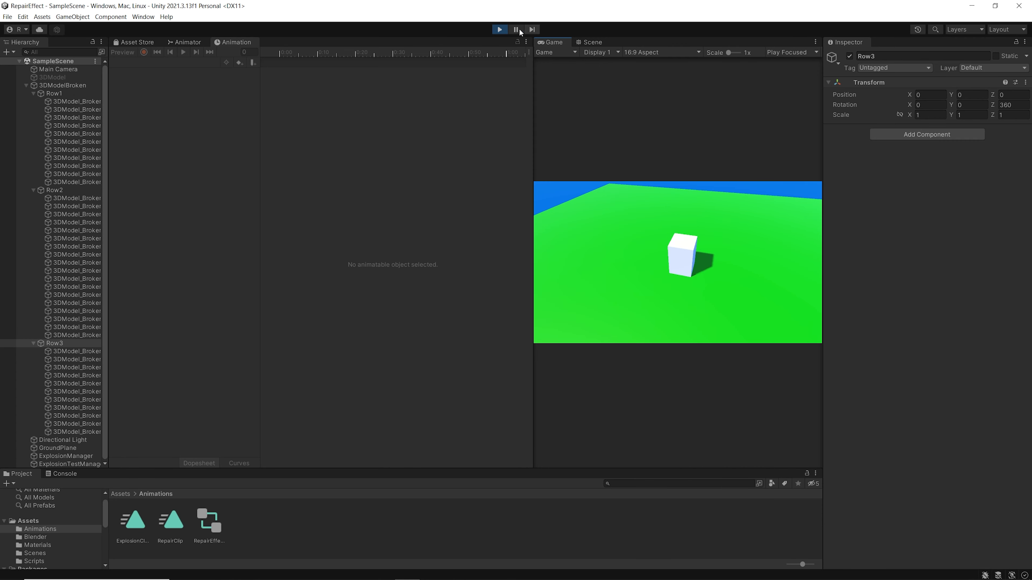
{"action": "left_click", "coordinate": [499, 31]}
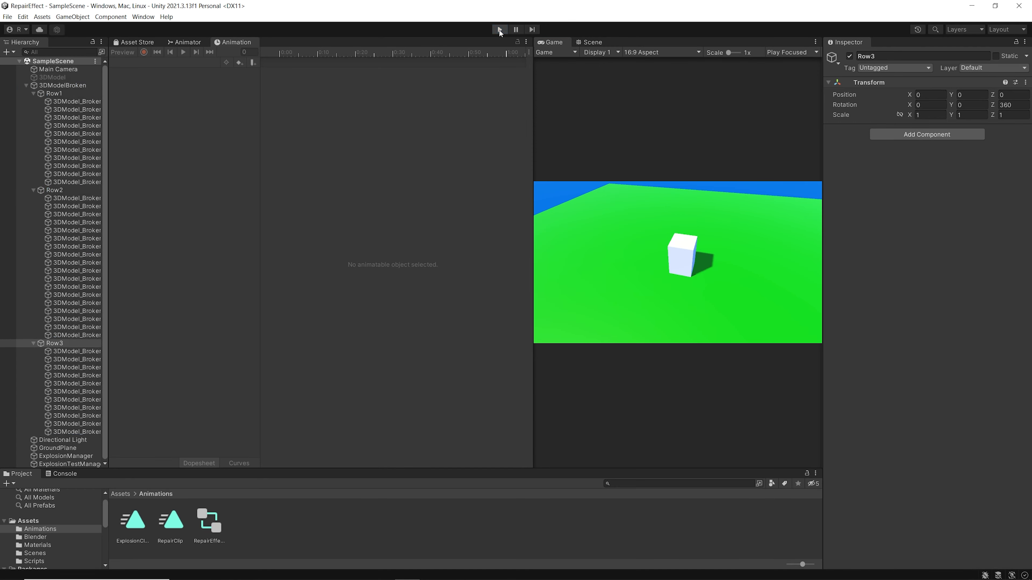
Set Row3's final Z rotation keyframe to 720, move it to about 4:30 on the timeline, and play-test the scene.
{"action": "left_click", "coordinate": [68, 85]}
{"action": "scroll", "coordinate": [530, 207], "scroll_direction": "down", "scroll_amount": 1}
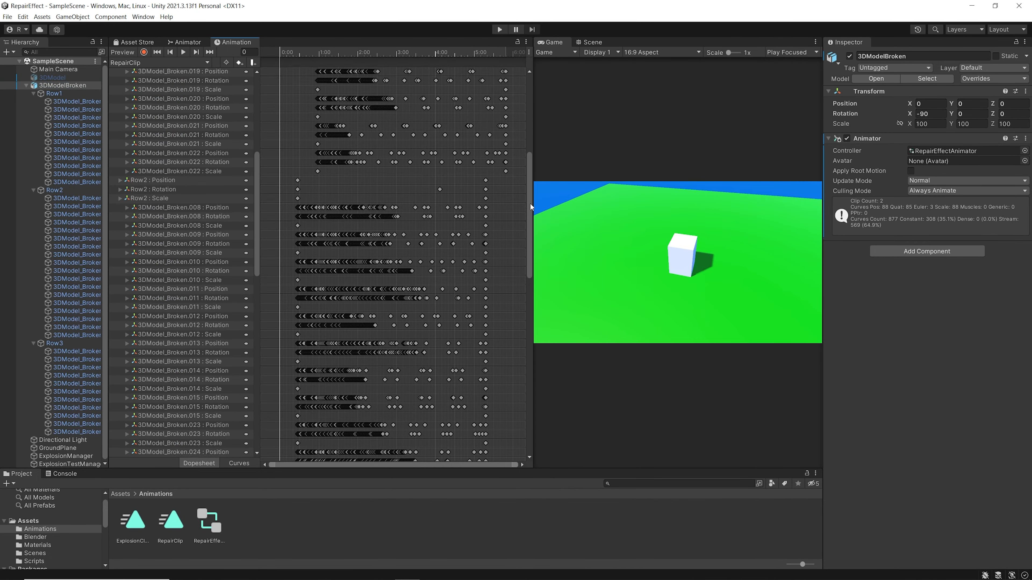
{"action": "scroll", "coordinate": [530, 207], "scroll_direction": "down", "scroll_amount": 10}
{"action": "left_click", "coordinate": [422, 179]}
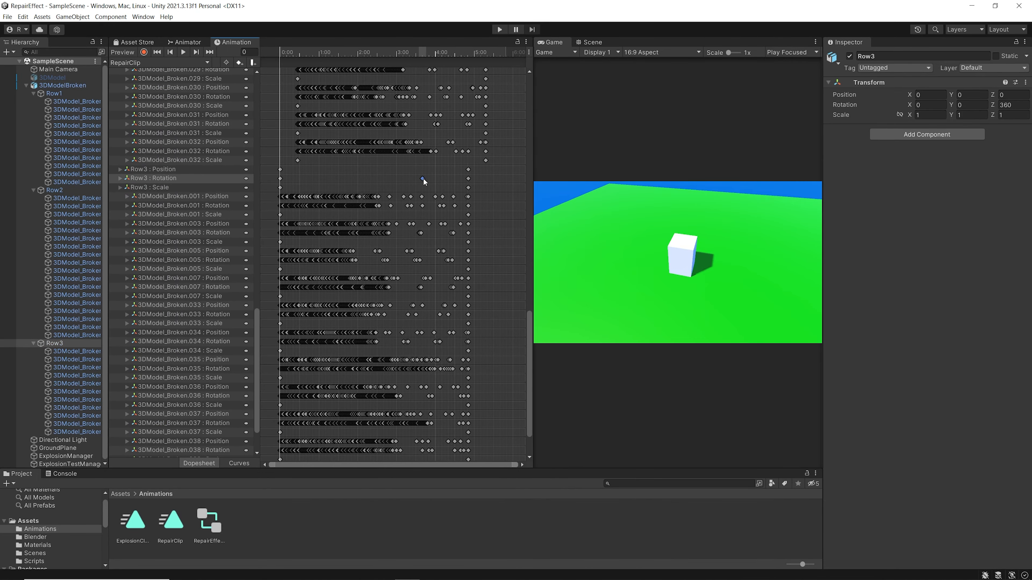
{"action": "left_click", "coordinate": [120, 178]}
{"action": "left_click_drag", "start_coordinate": [355, 54], "coordinate": [422, 53]}
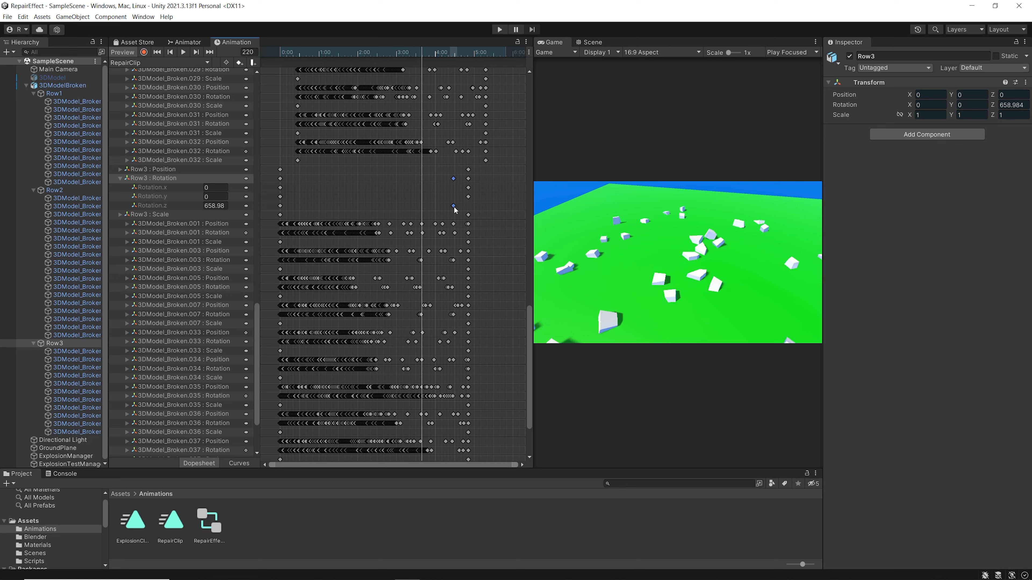
{"action": "left_click_drag", "start_coordinate": [423, 51], "coordinate": [279, 84]}
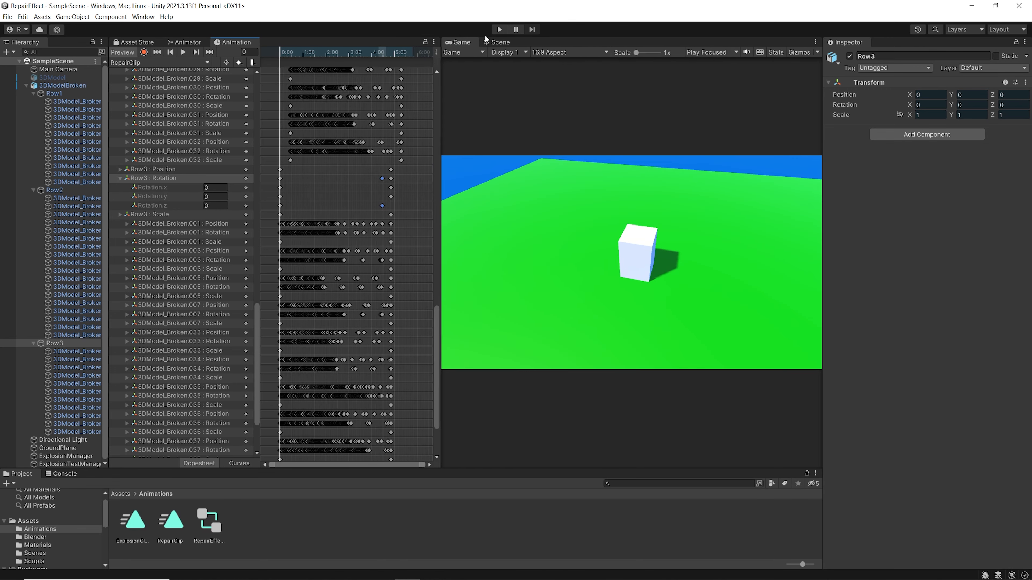
{"action": "left_click", "coordinate": [499, 30]}
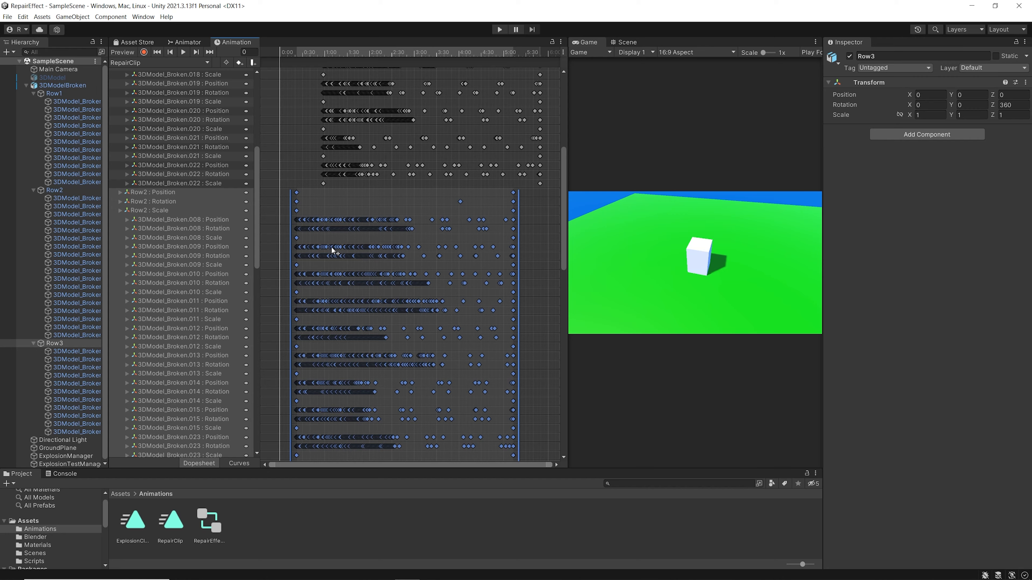
Shift the Row1 keyframes slightly earlier in RepairClip, and check the timing in play mode and on the timeline.
{"action": "scroll", "coordinate": [332, 250], "scroll_direction": "up", "scroll_amount": 5}
{"action": "left_click_drag", "start_coordinate": [263, 391], "coordinate": [545, 72]}
{"action": "scroll", "coordinate": [564, 139], "scroll_direction": "up", "scroll_amount": 1}
{"action": "left_click_drag", "start_coordinate": [392, 345], "coordinate": [383, 346]}
{"action": "key", "text": "ctrl+p"}
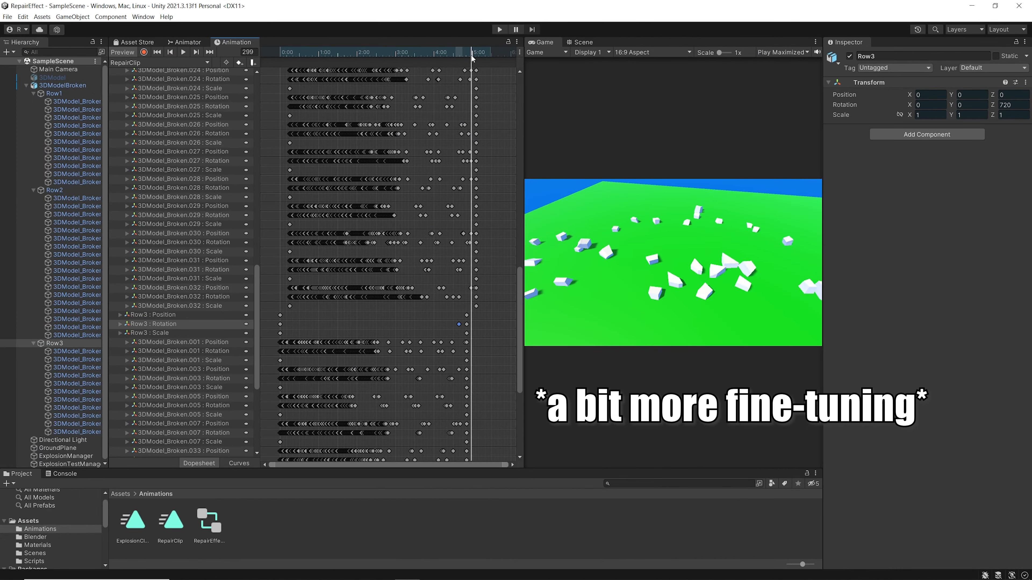
{"action": "left_click_drag", "start_coordinate": [473, 70], "coordinate": [290, 70]}
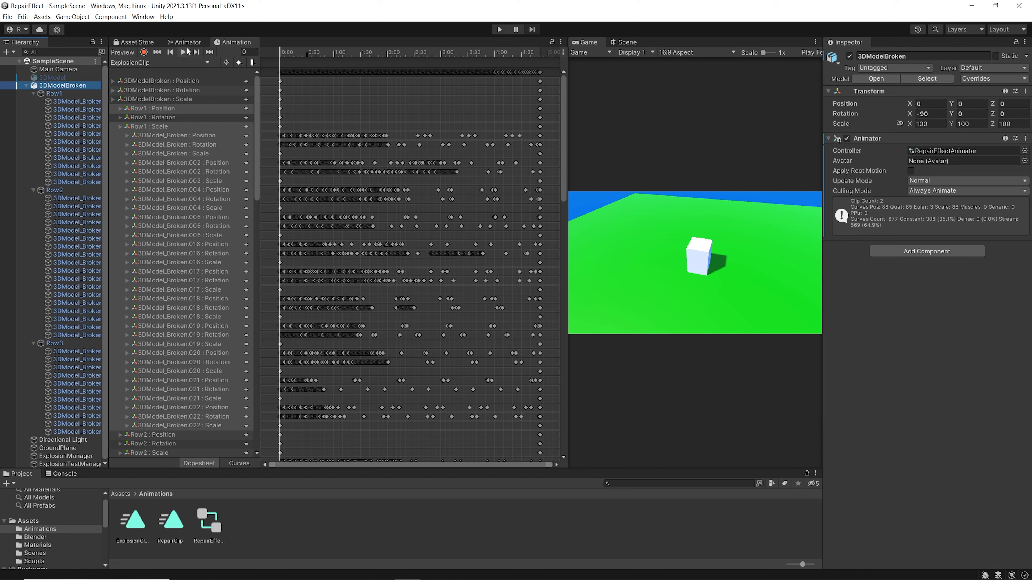
Set the RepairClip state's speed to -1 in the Animator, and play-test the reversed animation.
{"action": "left_click", "coordinate": [187, 43]}
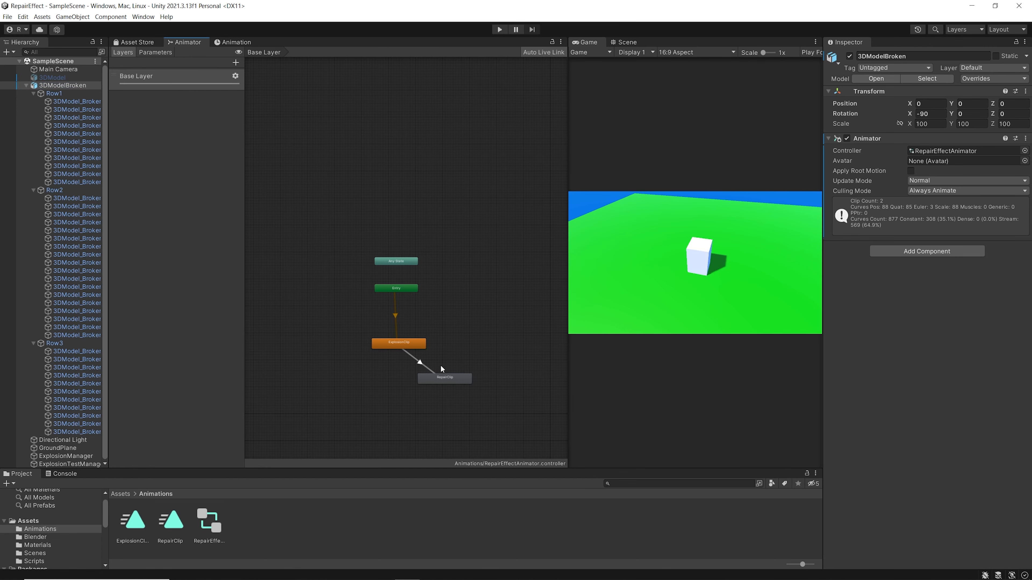
{"action": "left_click", "coordinate": [443, 376]}
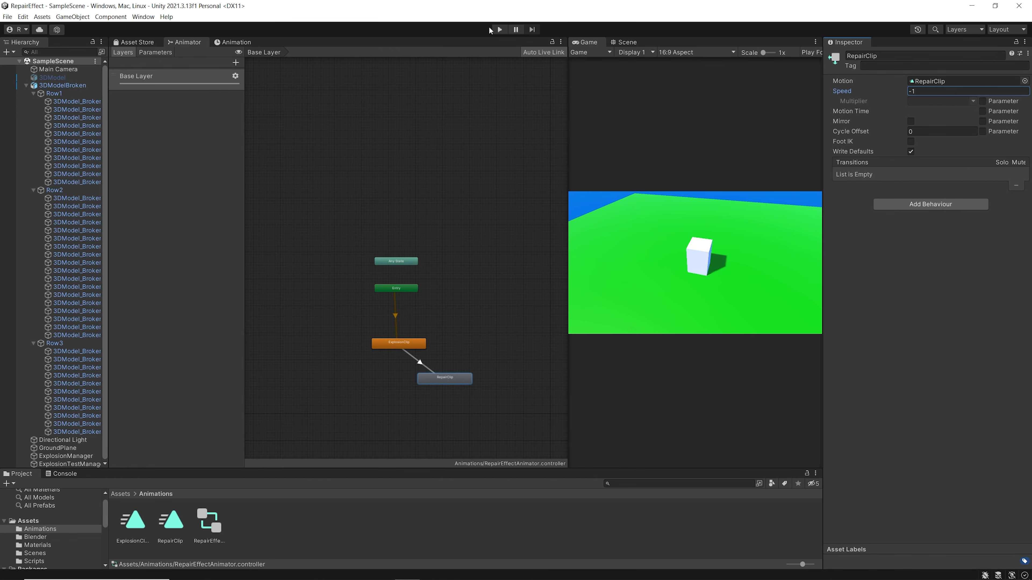
{"action": "left_click", "coordinate": [499, 29]}
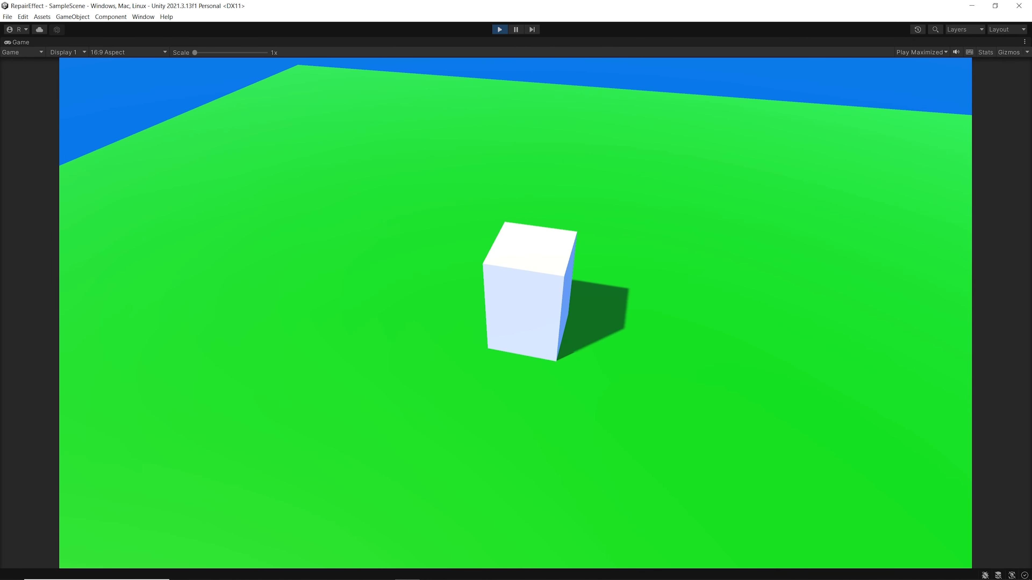
{"action": "key", "text": "ctrl+p"}
Examine Row3's rotation curve in RepairClip, comparing its slope near the end and near the start with the preview.
{"action": "left_click_drag", "start_coordinate": [489, 54], "coordinate": [280, 78]}
{"action": "left_click", "coordinate": [166, 371]}
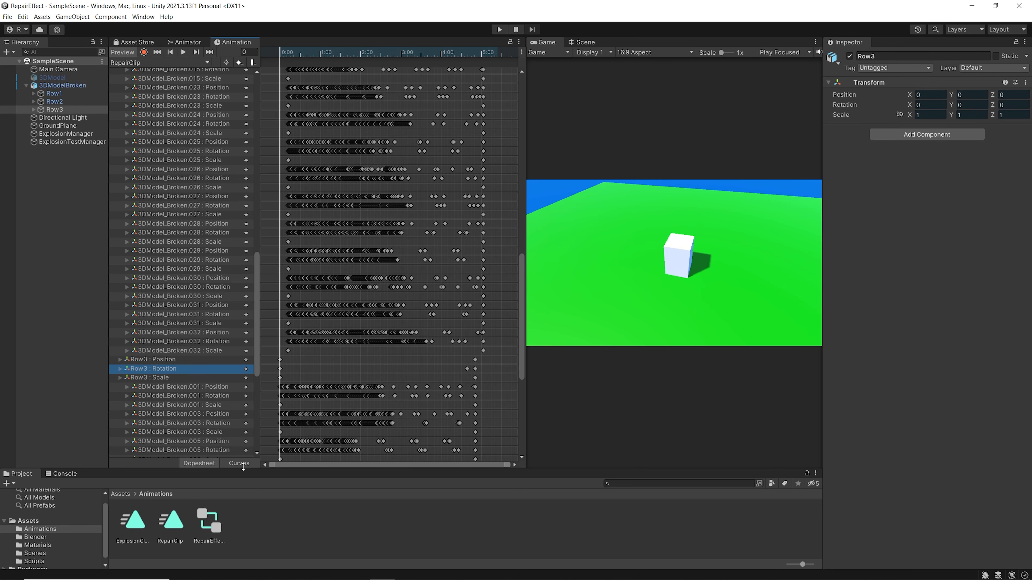
{"action": "left_click", "coordinate": [240, 463]}
{"action": "left_click_drag", "start_coordinate": [523, 400], "coordinate": [525, 373]}
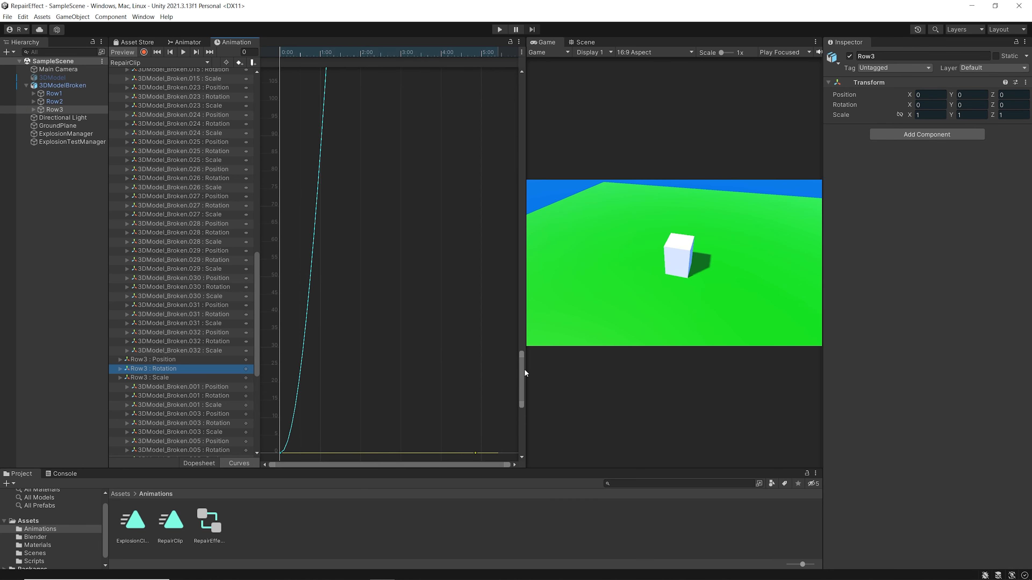
{"action": "left_click_drag", "start_coordinate": [524, 412], "coordinate": [531, 204]}
{"action": "left_click_drag", "start_coordinate": [472, 49], "coordinate": [466, 49]}
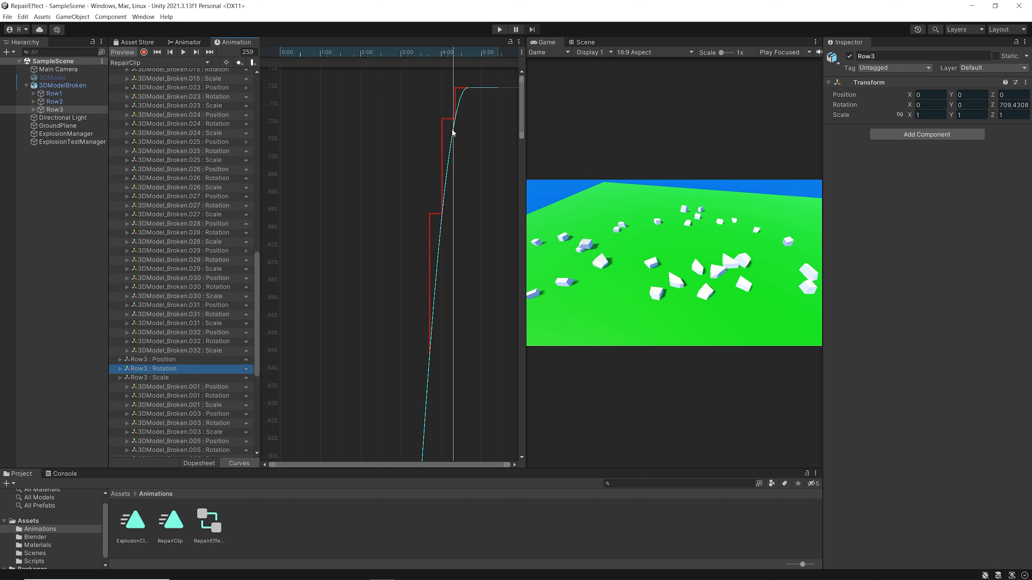
{"action": "left_click_drag", "start_coordinate": [451, 57], "coordinate": [443, 60]}
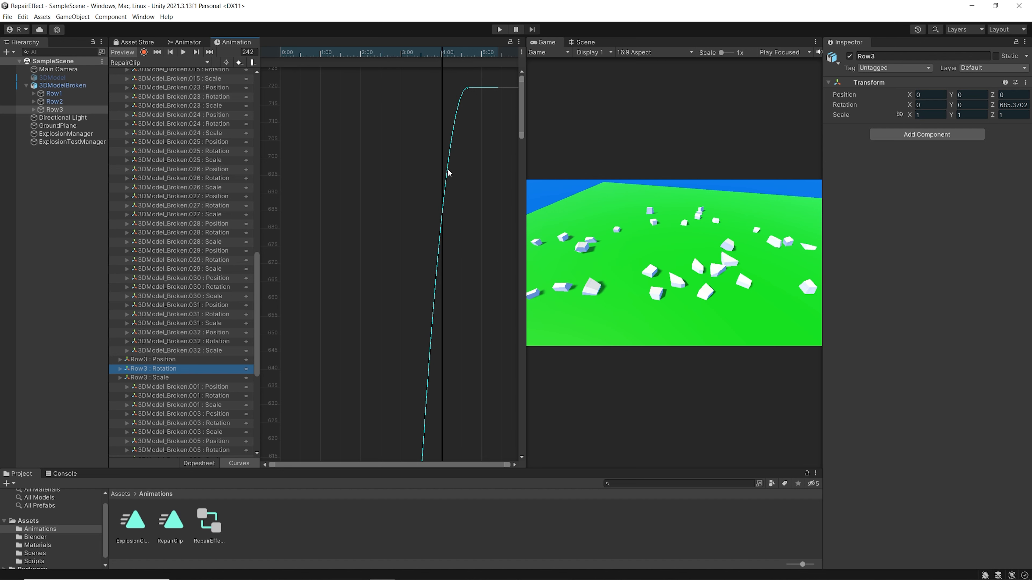
{"action": "left_click_drag", "start_coordinate": [520, 154], "coordinate": [515, 214]}
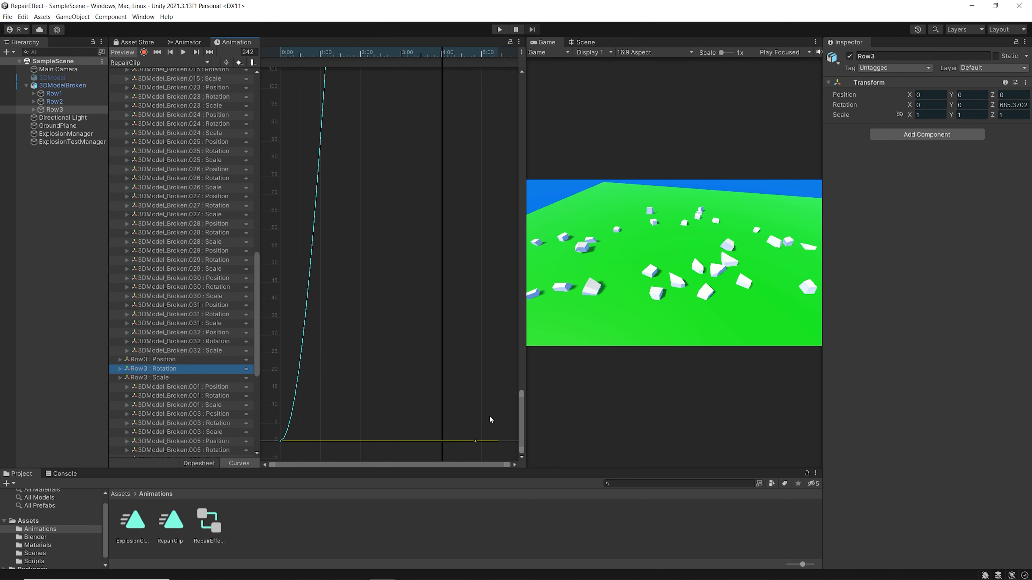
{"action": "left_click_drag", "start_coordinate": [305, 55], "coordinate": [284, 57]}
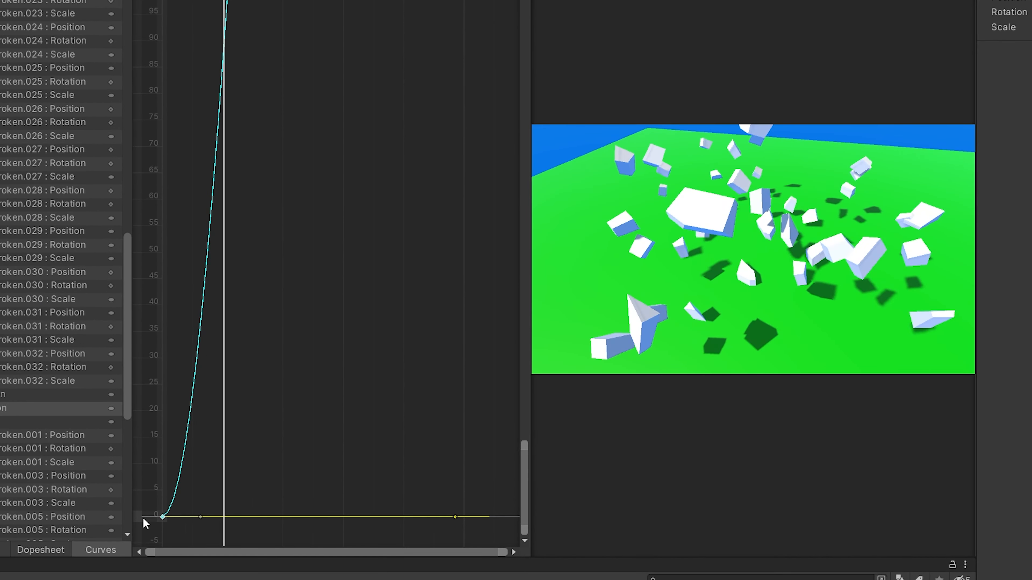
Steepen the start tangent of Row3's Z rotation curve so the rotation rises faster, checking the motion in the preview.
{"action": "left_click_drag", "start_coordinate": [200, 517], "coordinate": [193, 487]}
{"action": "left_click_drag", "start_coordinate": [224, 1], "coordinate": [196, 1]}
{"action": "left_click_drag", "start_coordinate": [189, 490], "coordinate": [180, 483]}
{"action": "left_click_drag", "start_coordinate": [215, 1], "coordinate": [167, 1]}
{"action": "left_click_drag", "start_coordinate": [163, 1], "coordinate": [151, 23]}
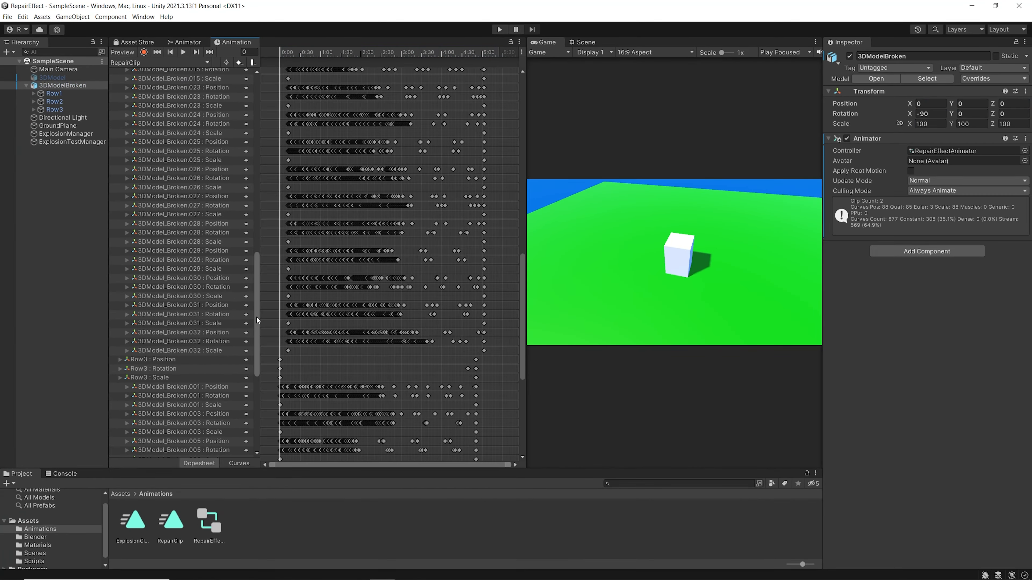
Steepen the tangent of the first keyframe on Row2's rotation curve.
{"action": "scroll", "coordinate": [173, 237], "scroll_direction": "down", "scroll_amount": 5}
{"action": "left_click", "coordinate": [172, 239]}
{"action": "left_click", "coordinate": [221, 474]}
{"action": "left_click", "coordinate": [289, 441]}
{"action": "left_click_drag", "start_coordinate": [313, 442], "coordinate": [297, 418]}
Steepen the tangent of the first keyframe on Row1's rotation curve, and play-test the scene.
{"action": "left_click_drag", "start_coordinate": [256, 203], "coordinate": [257, 142]}
{"action": "left_click", "coordinate": [176, 117]}
{"action": "left_click", "coordinate": [303, 441]}
{"action": "left_click_drag", "start_coordinate": [327, 441], "coordinate": [313, 421]}
{"action": "key", "text": "ctrl+p"}
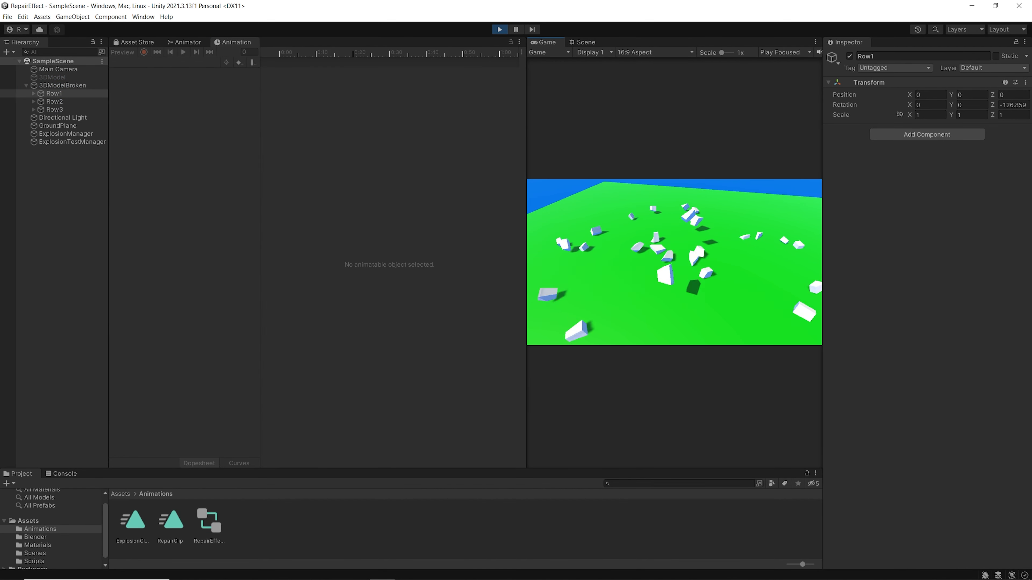
{"action": "key", "text": "ctrl+p"}
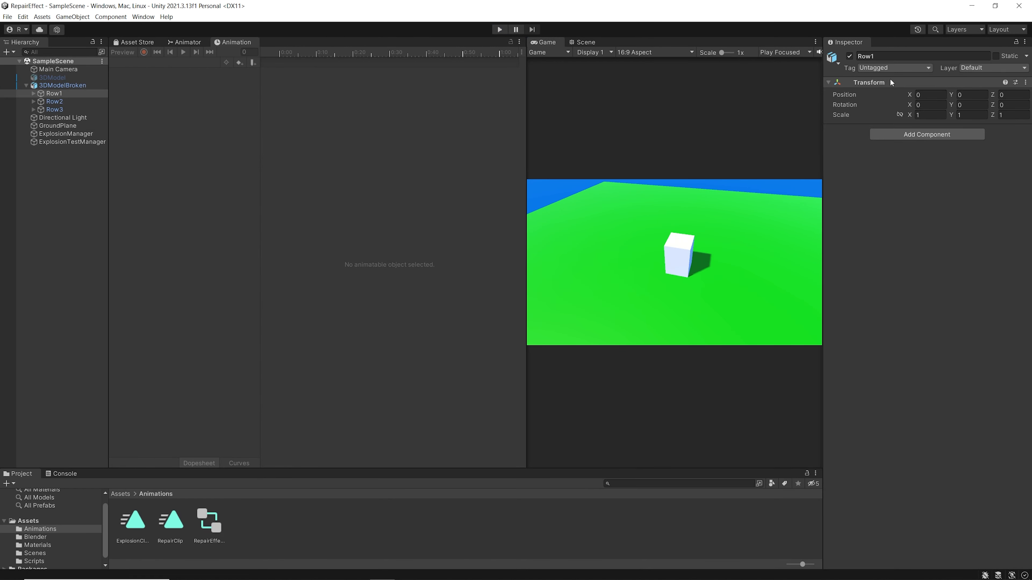
Change the negative playback speed of the RepairClip state in the animator controller and play-test the scene.
{"action": "left_click", "coordinate": [185, 42]}
{"action": "left_click", "coordinate": [320, 377]}
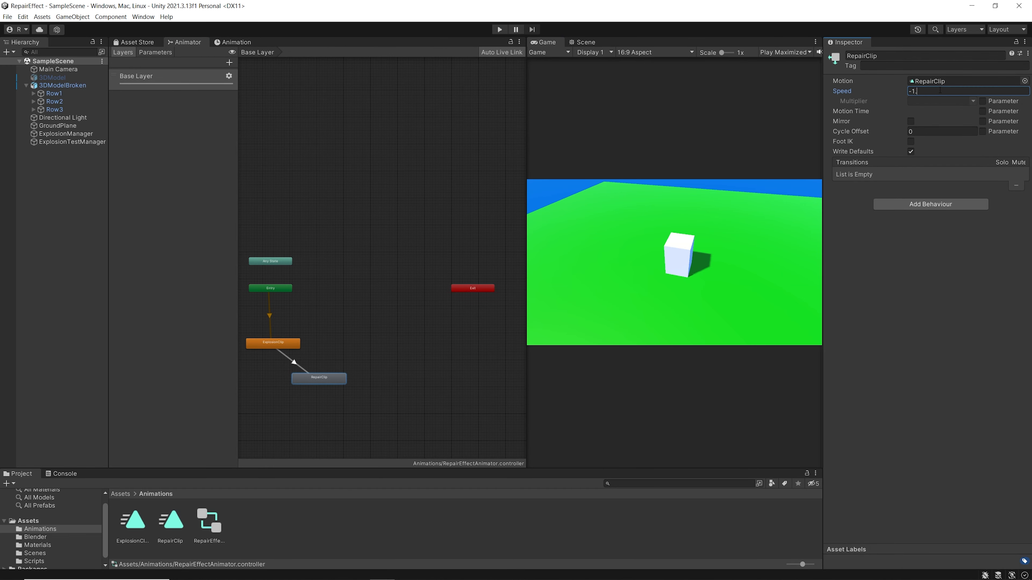
{"action": "left_click", "coordinate": [500, 29]}
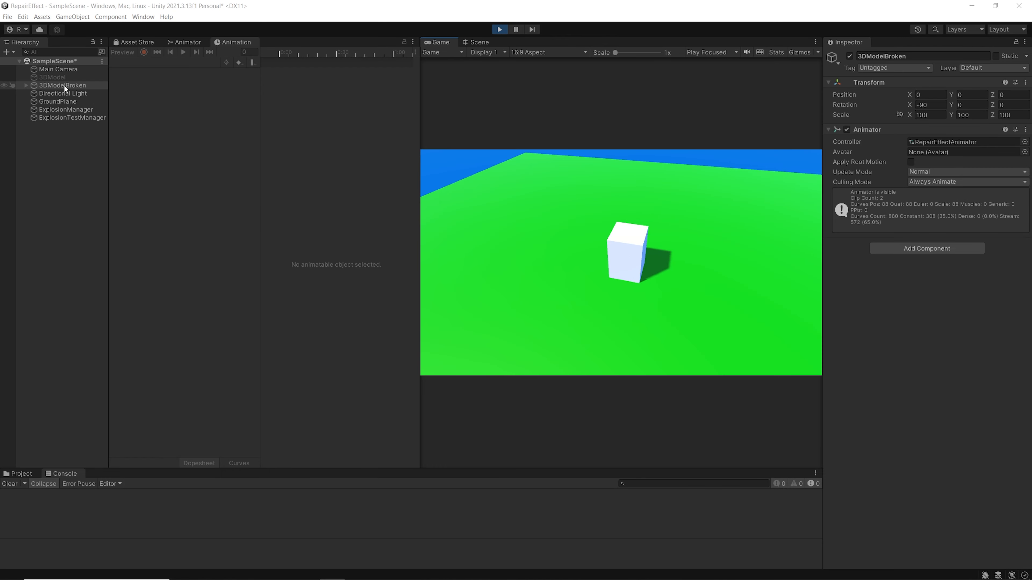
Examine the rows of 3DModelBroken and the individual pieces inside Row1 in an enlarged Scene view.
{"action": "left_click", "coordinate": [64, 85]}
{"action": "left_click", "coordinate": [476, 42]}
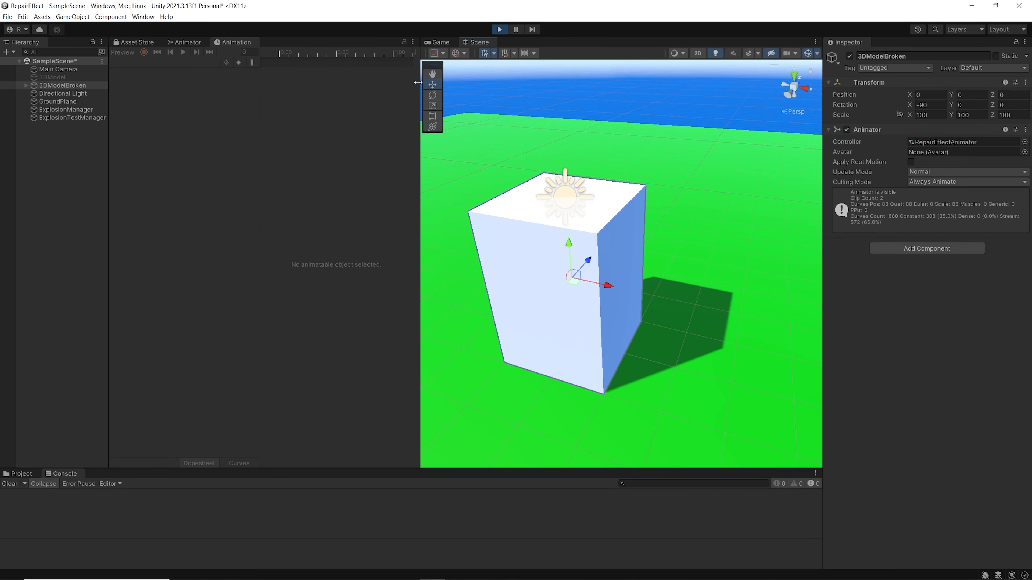
{"action": "left_click_drag", "start_coordinate": [419, 83], "coordinate": [258, 85]}
{"action": "left_click", "coordinate": [26, 85]}
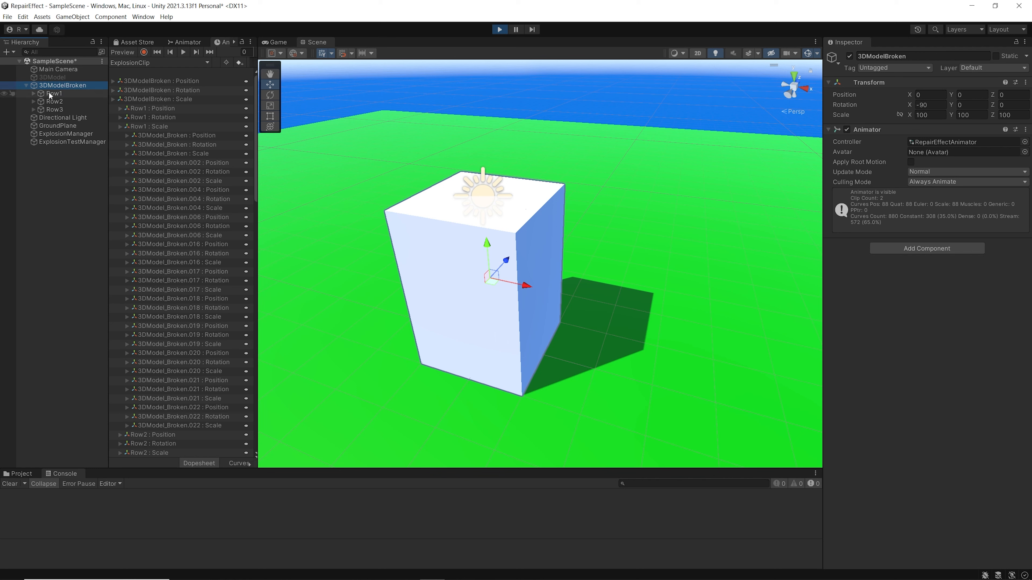
{"action": "left_click", "coordinate": [42, 94]}
{"action": "left_click", "coordinate": [34, 93]}
{"action": "left_click", "coordinate": [53, 109]}
{"action": "left_click", "coordinate": [82, 166]}
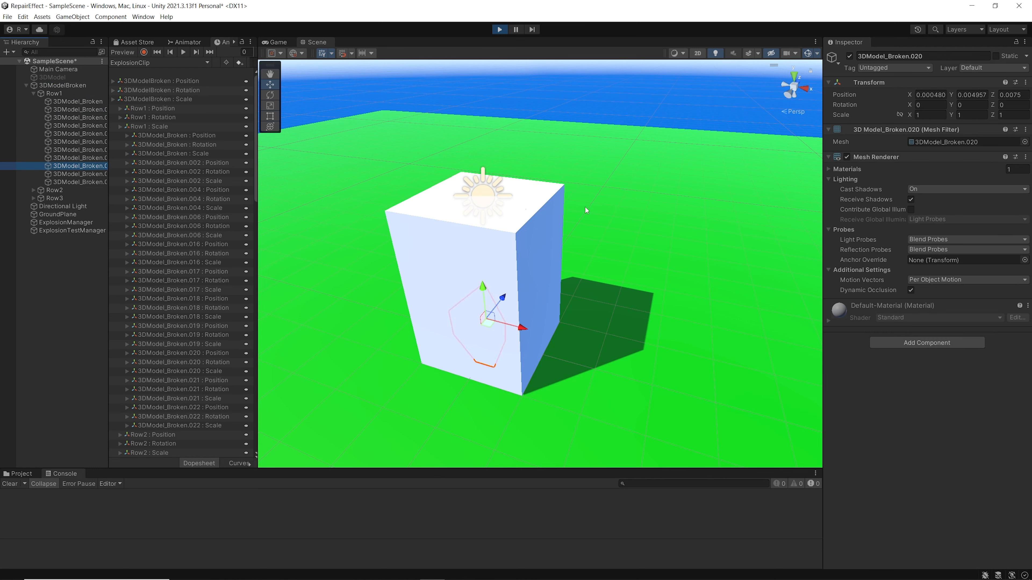
{"action": "left_click", "coordinate": [49, 93]}
{"action": "left_click", "coordinate": [33, 94]}
{"action": "left_click", "coordinate": [26, 86]}
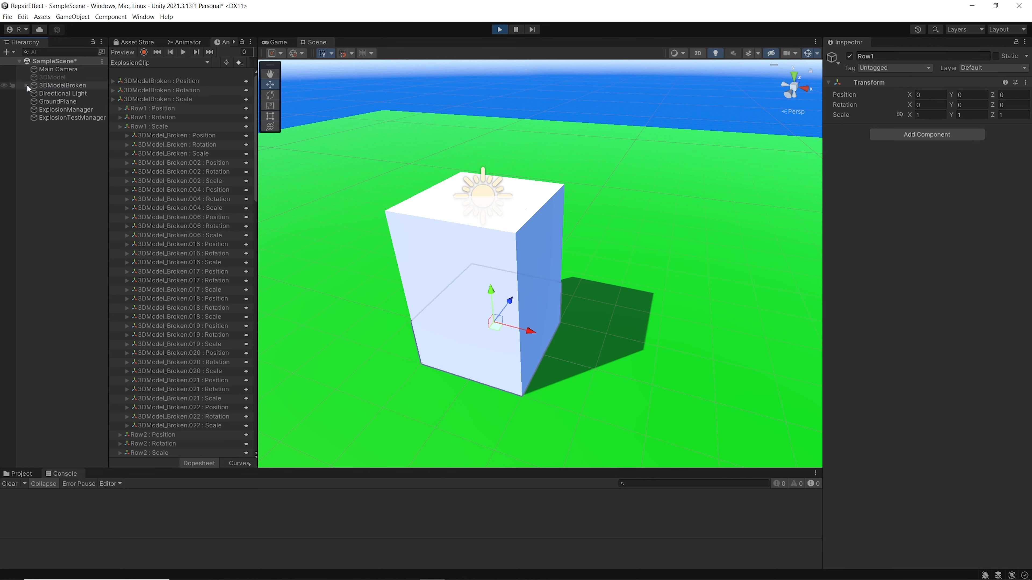
Activate 3DModel and deactivate 3DModelBroken in the running scene to compare the intact model with the broken one.
{"action": "left_click", "coordinate": [51, 77]}
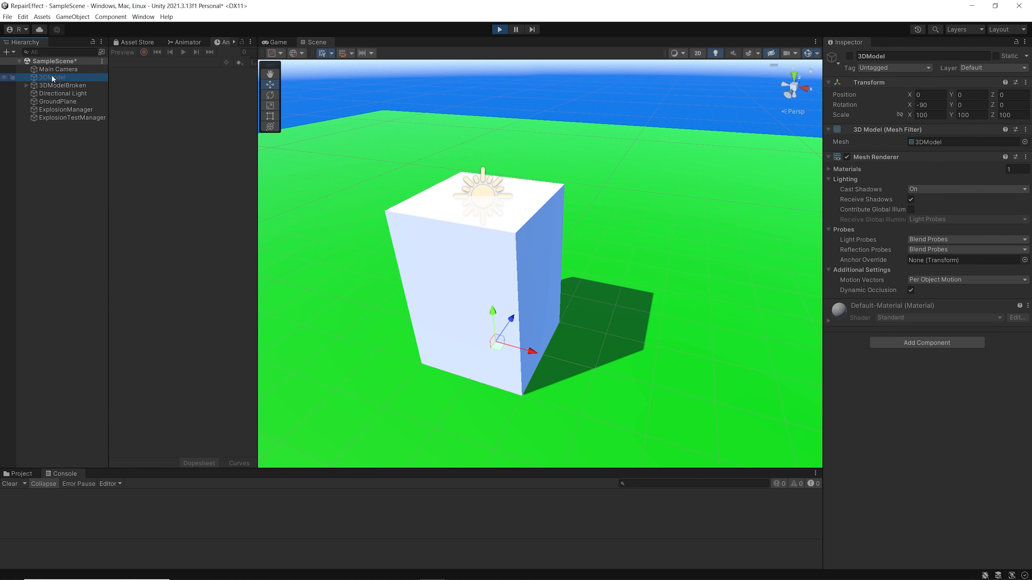
{"action": "left_click", "coordinate": [849, 57]}
{"action": "left_click", "coordinate": [62, 85]}
{"action": "left_click", "coordinate": [849, 56]}
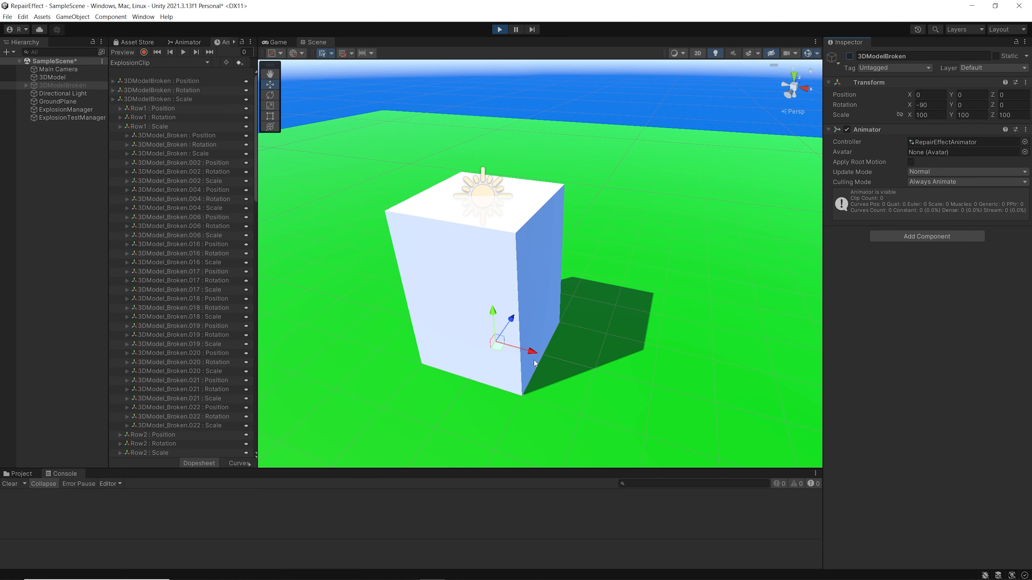
{"action": "left_click", "coordinate": [51, 77]}
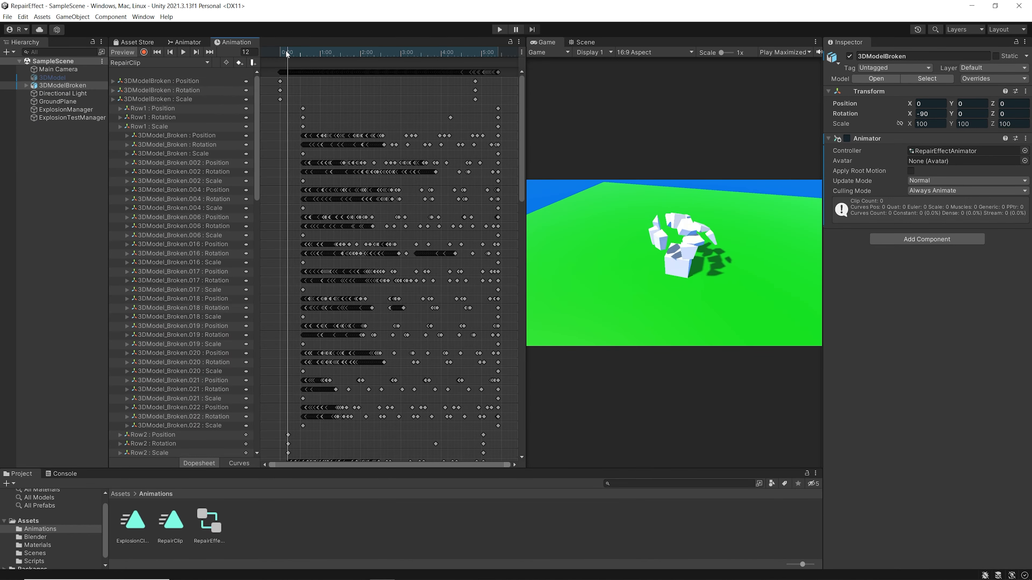
Add an animation event at frame 0 of RepairClip and check its list of available functions.
{"action": "left_click_drag", "start_coordinate": [286, 54], "coordinate": [276, 58]}
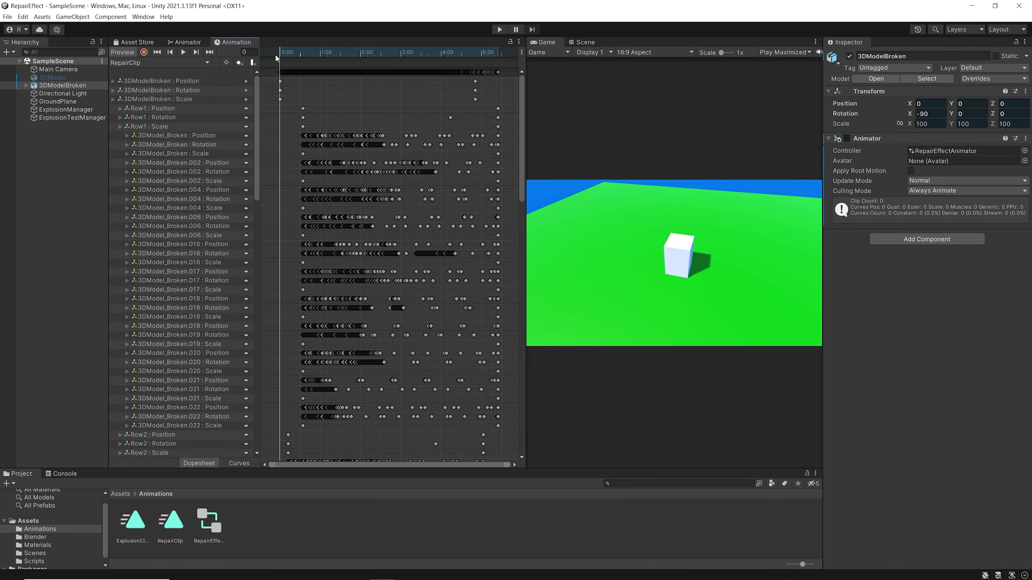
{"action": "left_click", "coordinate": [253, 63]}
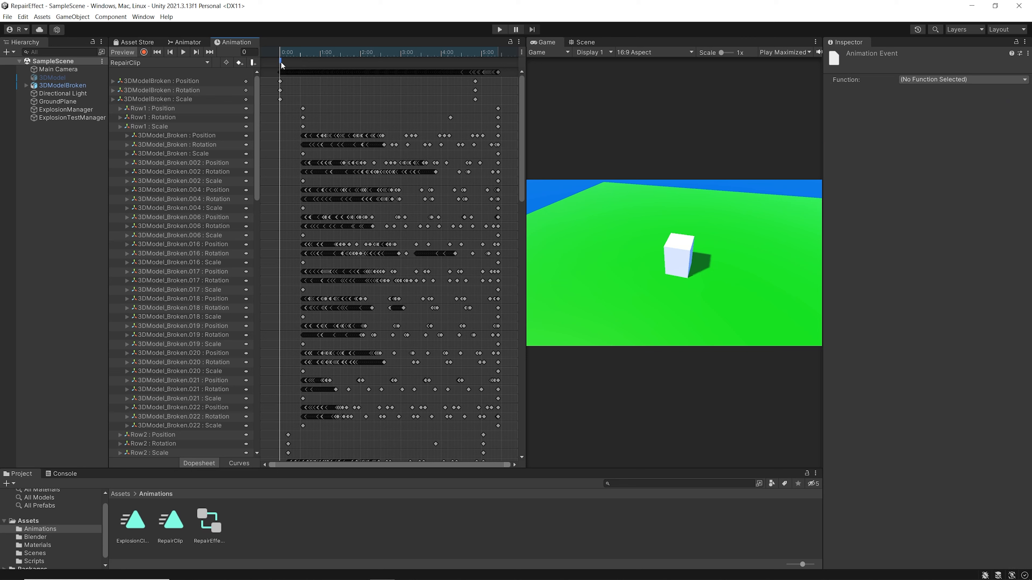
{"action": "left_click", "coordinate": [1000, 80]}
{"action": "left_click", "coordinate": [963, 81]}
{"action": "left_click", "coordinate": [963, 81]}
{"action": "left_click", "coordinate": [955, 93]}
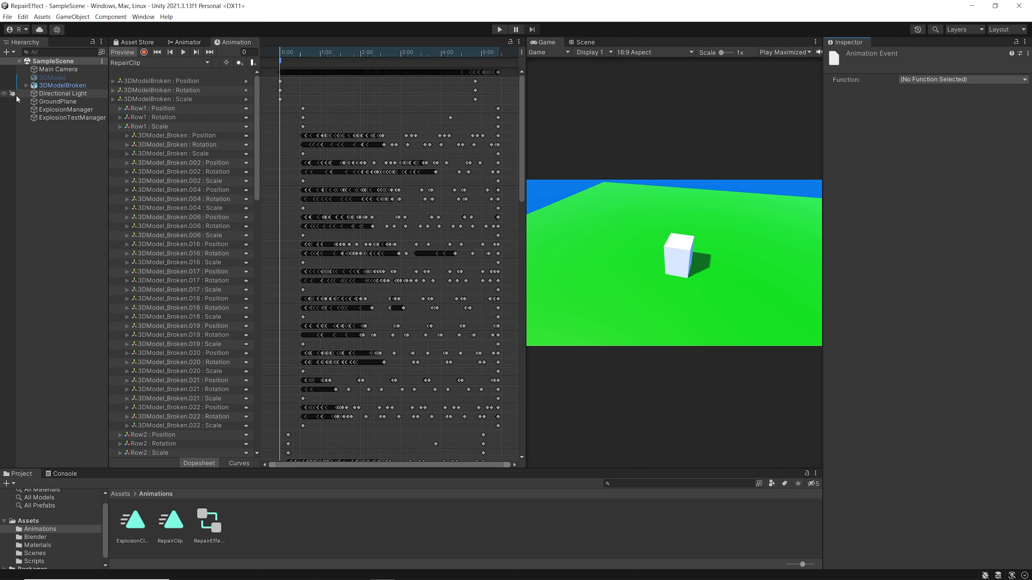
Create a new script named Broken3DModel and add it to the 3DModelBroken object.
{"action": "left_click", "coordinate": [62, 85]}
{"action": "left_click", "coordinate": [932, 240]}
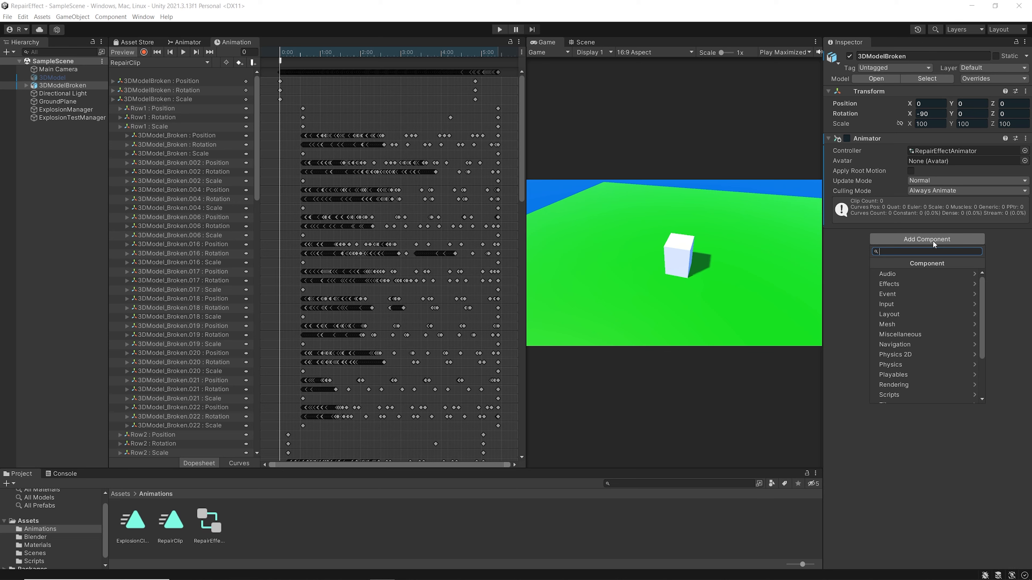
{"action": "type", "text": "Broken3DModel"}
{"action": "key", "text": "Return"}
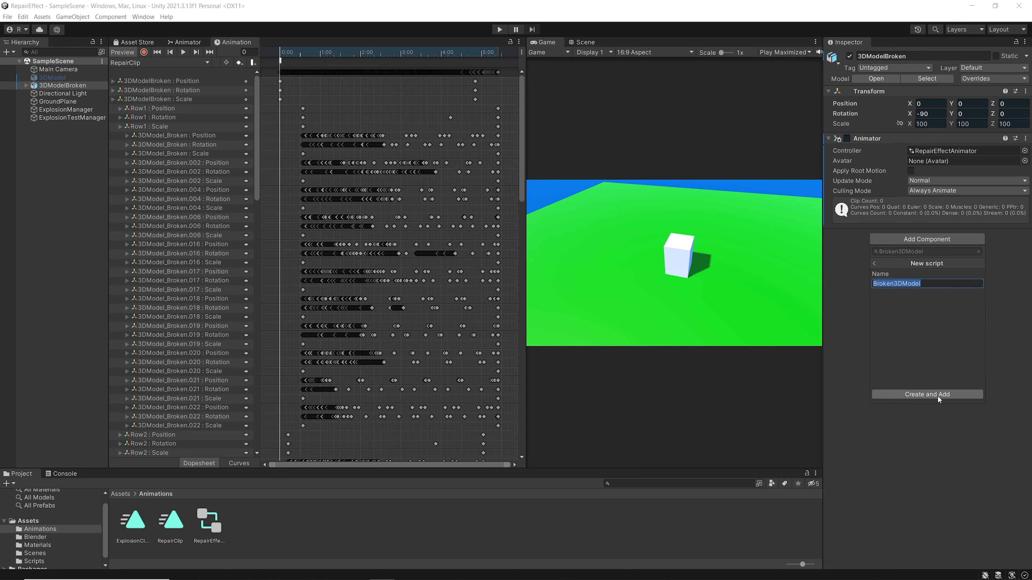
{"action": "left_click", "coordinate": [937, 395]}
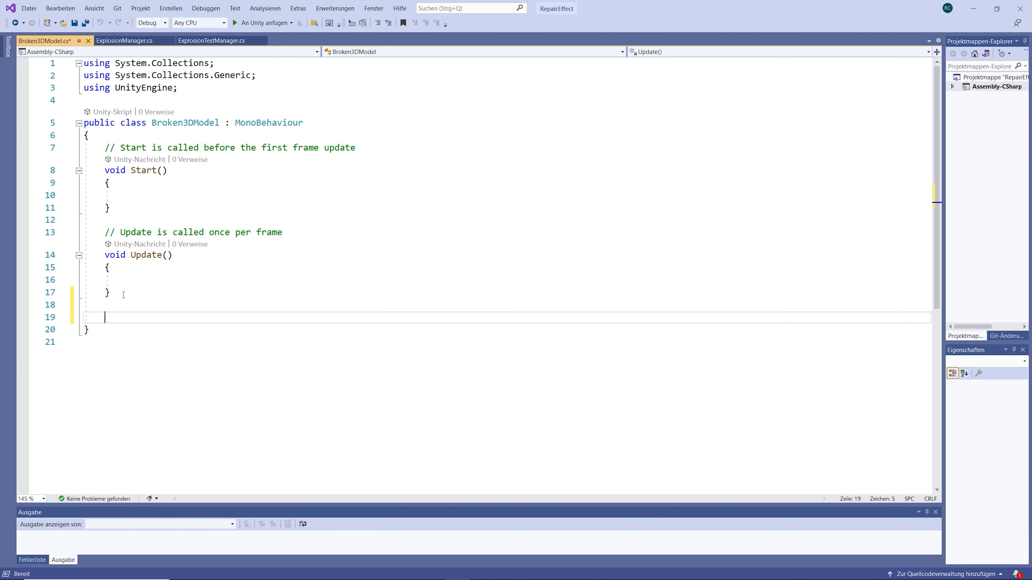
In Visual Studio, add an empty public void method ReplaceWithUnharmed3DModel() below Update in the Broken3DModel class.
{"action": "type", "text": "public void ReplaceWithU"}
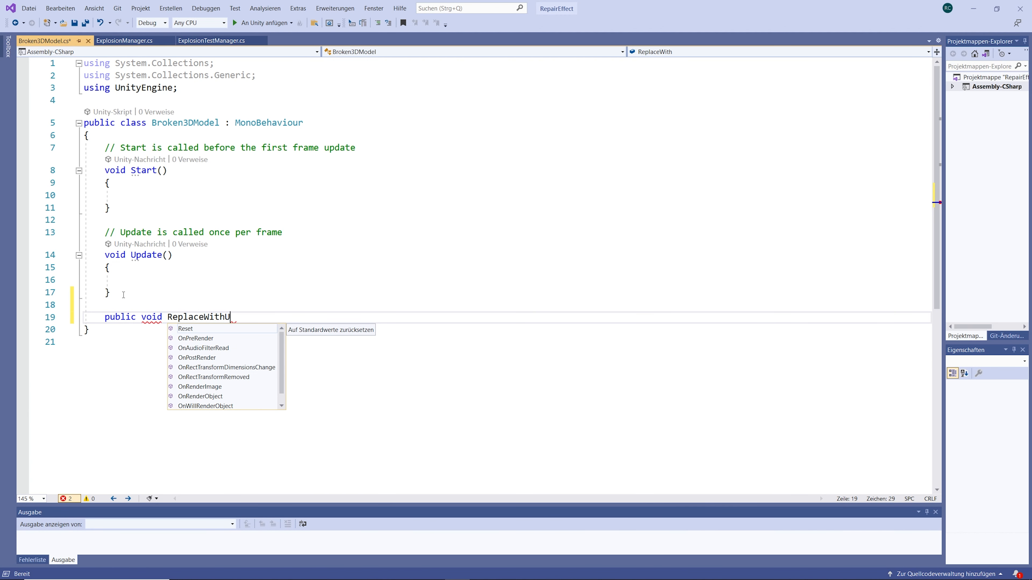
{"action": "type", "text": "nharmed3DModel()"}
{"action": "key", "text": "Return"}
{"action": "type", "text": "{"}
{"action": "key", "text": "Return"}
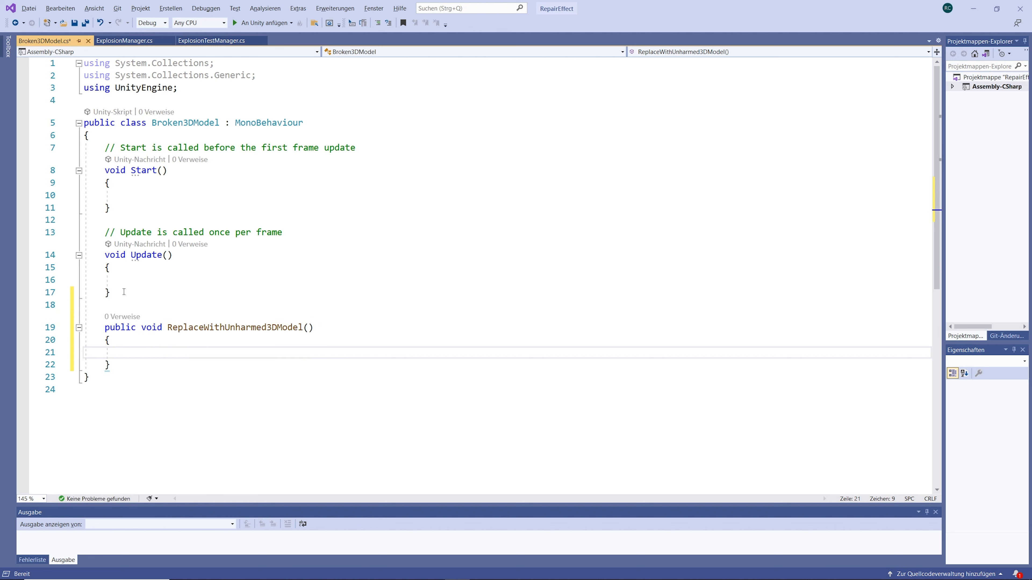
Declare a serialized private GameObject field _unharmed3DModel at the class start, save, and assign 3DModel to it in Unity.
{"action": "left_click", "coordinate": [114, 135]}
{"action": "key", "text": "Return"}
{"action": "type", "text": "[SerializeField]"}
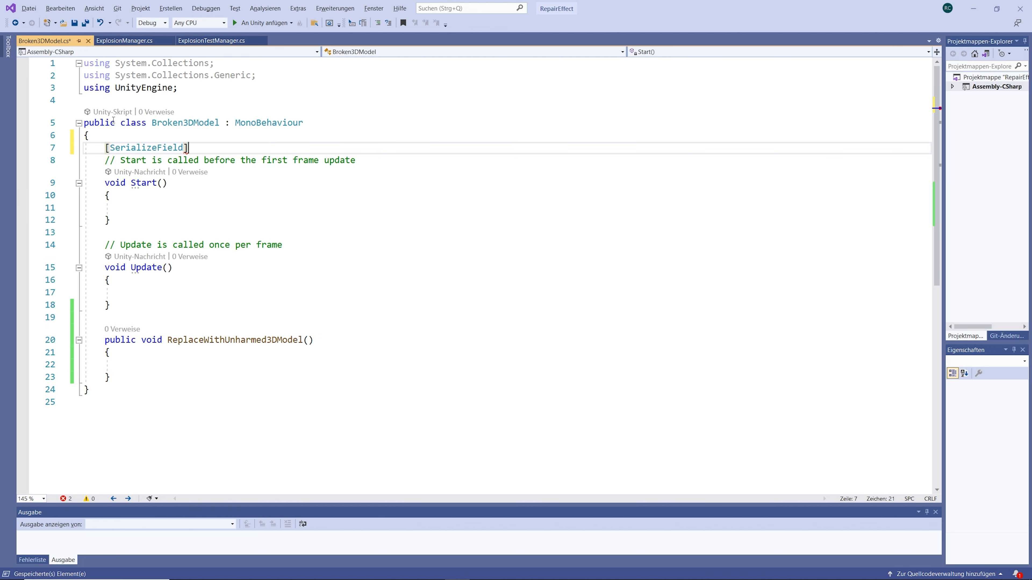
{"action": "type", "text": " private GameObject _unharmed3DMode"}
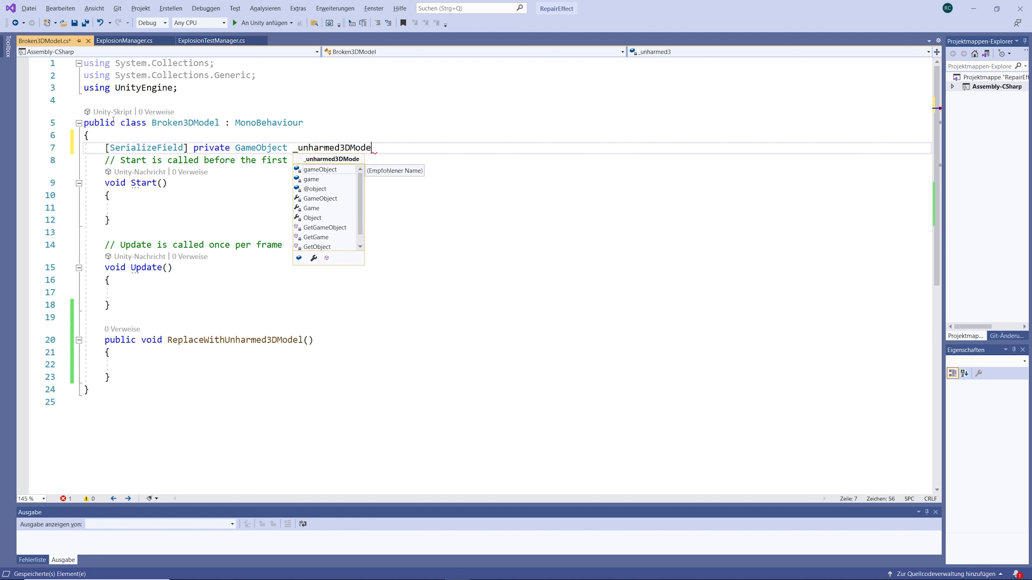
{"action": "type", "text": "l;"}
{"action": "key", "text": "ctrl+s"}
{"action": "key", "text": "alt+Tab"}
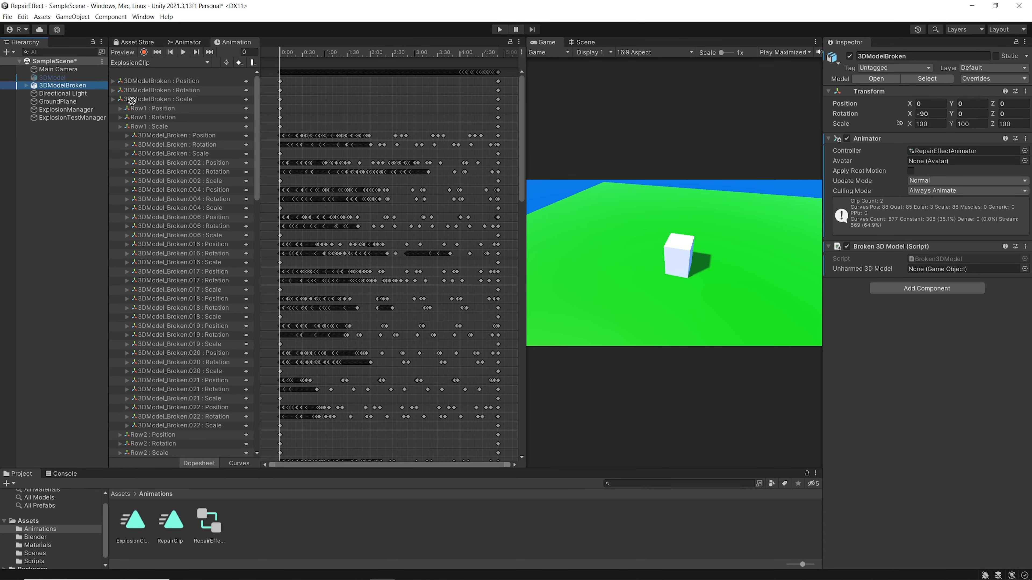
{"action": "left_click_drag", "start_coordinate": [132, 100], "coordinate": [944, 270]}
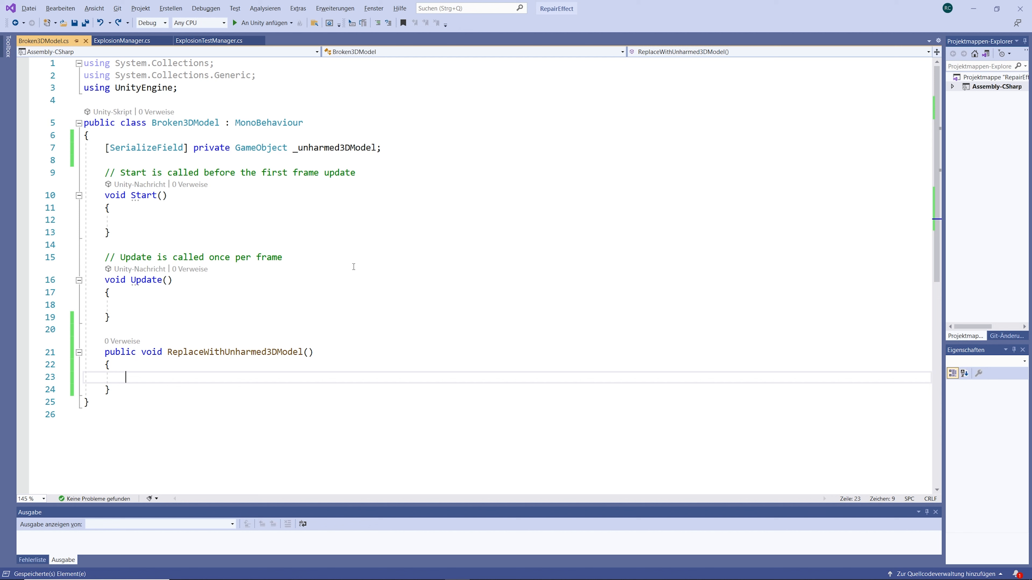
In Visual Studio, make ReplaceWithUnharmed3DModel call _unharmed3DModel.SetActive(true) and this.gameObject.SetActive(false), and save the script.
{"action": "type", "text": "_unharmed3DModel.SetActive(true);"}
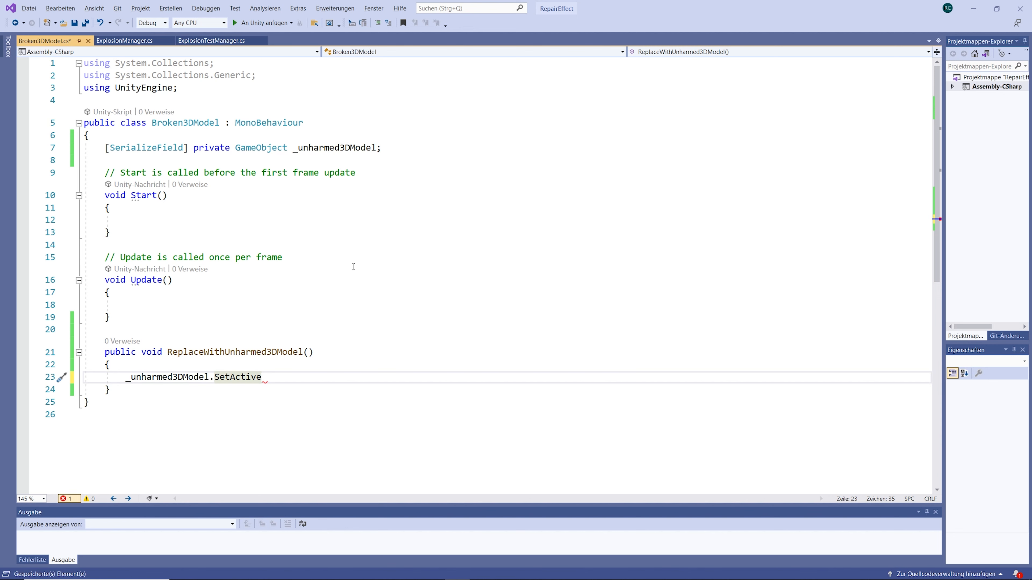
{"action": "key", "text": "Return"}
{"action": "type", "text": "this.gameObject.SetActive("}
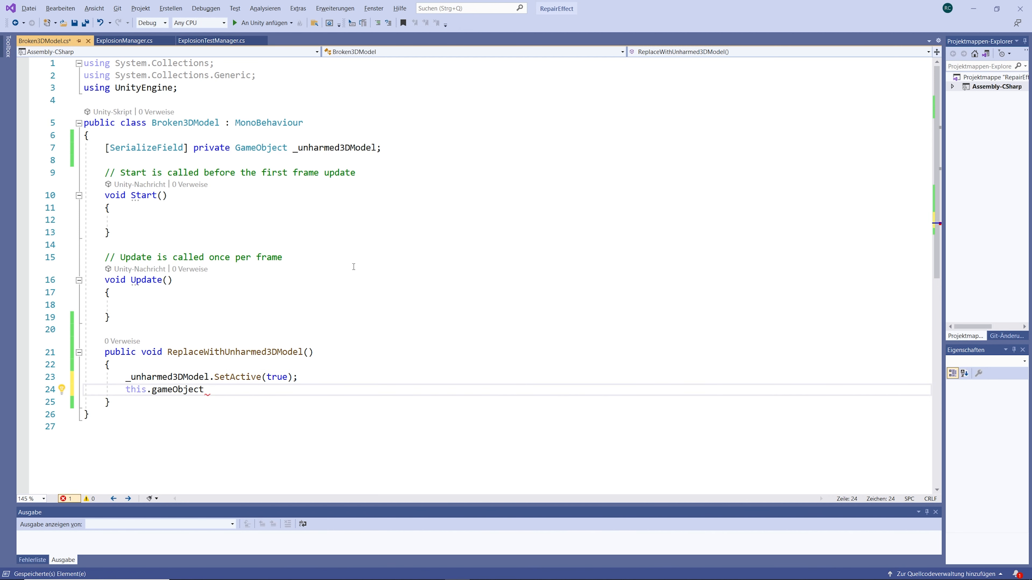
{"action": "type", "text": "false);"}
{"action": "key", "text": "ctrl+s"}
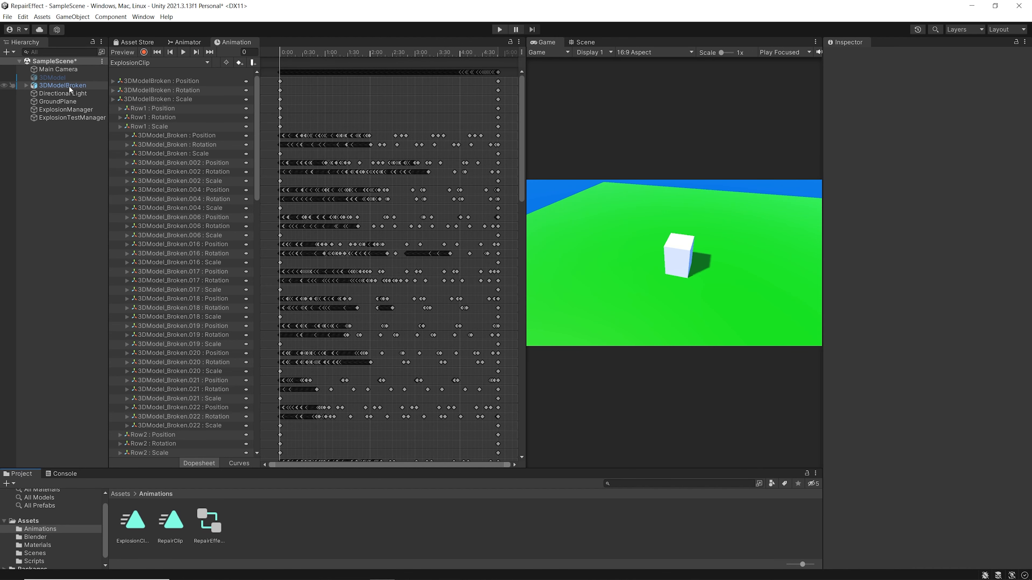
In Unity, set RepairClip's frame 0 animation event on 3DModelBroken to ReplaceWithUnharmed3DModel, and enlarge the Game view.
{"action": "left_click", "coordinate": [68, 87]}
{"action": "left_click", "coordinate": [142, 64]}
{"action": "left_click", "coordinate": [137, 82]}
{"action": "left_click", "coordinate": [281, 63]}
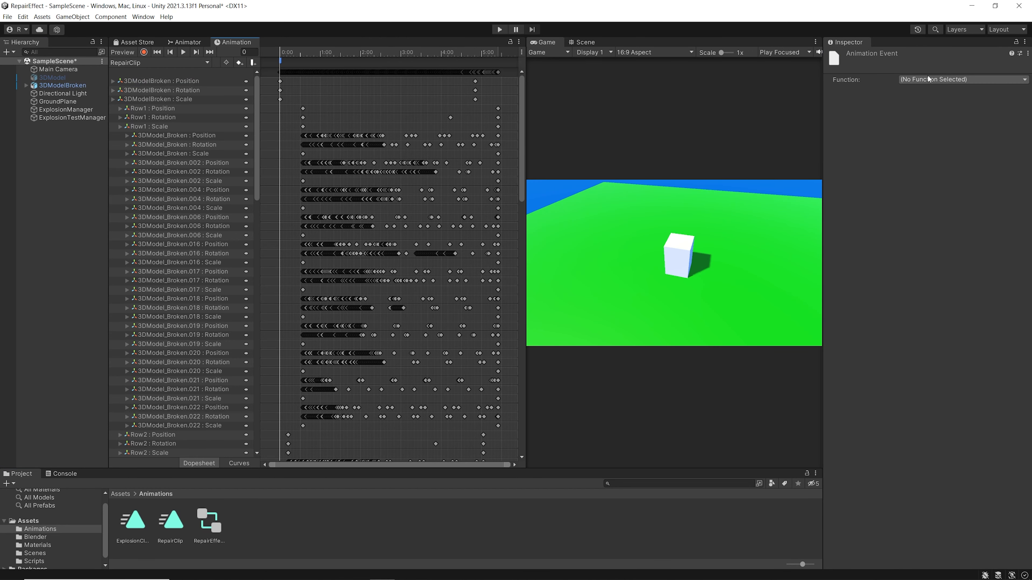
{"action": "left_click", "coordinate": [962, 79]}
{"action": "left_click", "coordinate": [951, 87]}
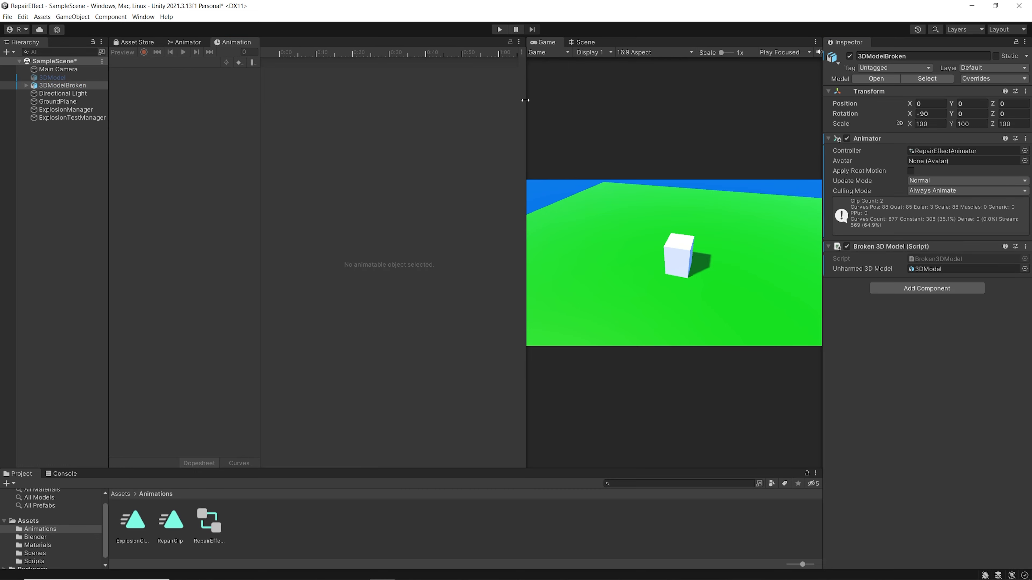
{"action": "left_click_drag", "start_coordinate": [526, 97], "coordinate": [308, 108]}
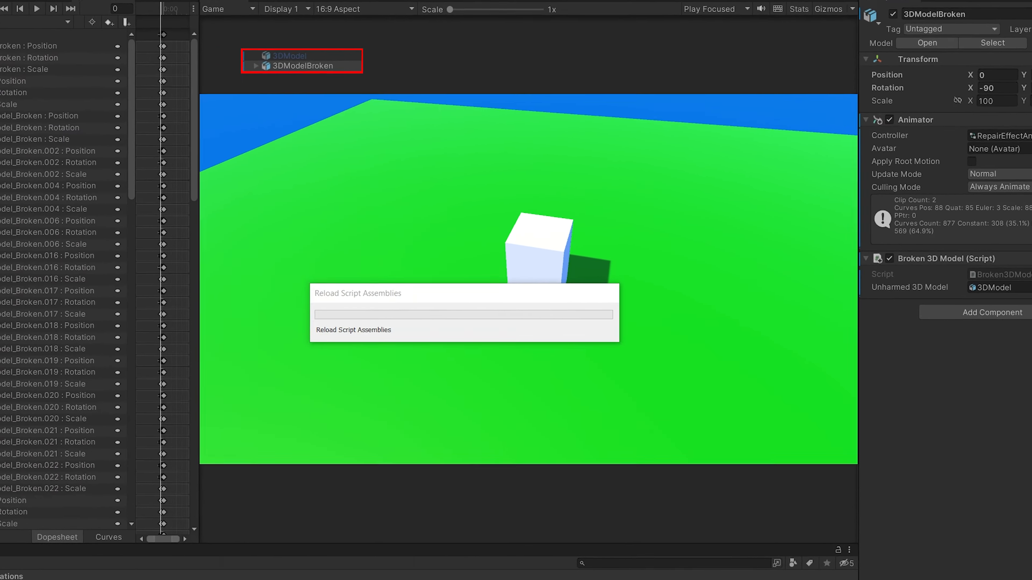